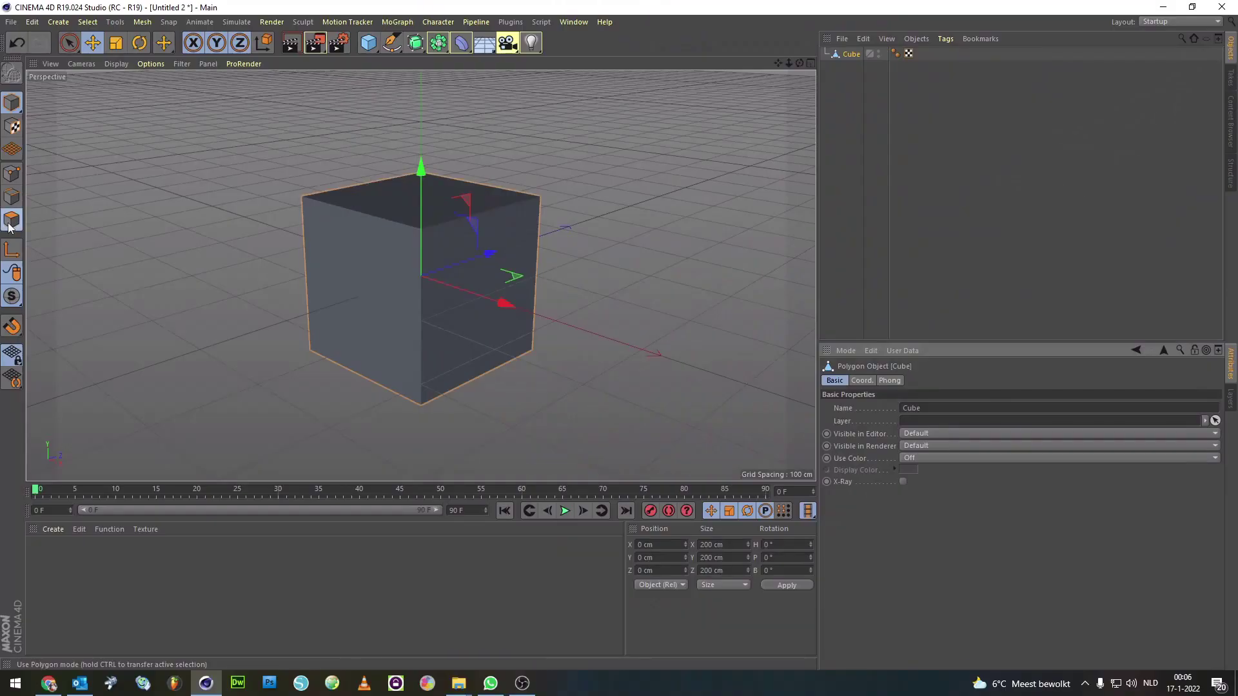
# - Enter Polygon mode and maximize a zoomed Front view of the cube's front face
pyautogui.click(11, 222)
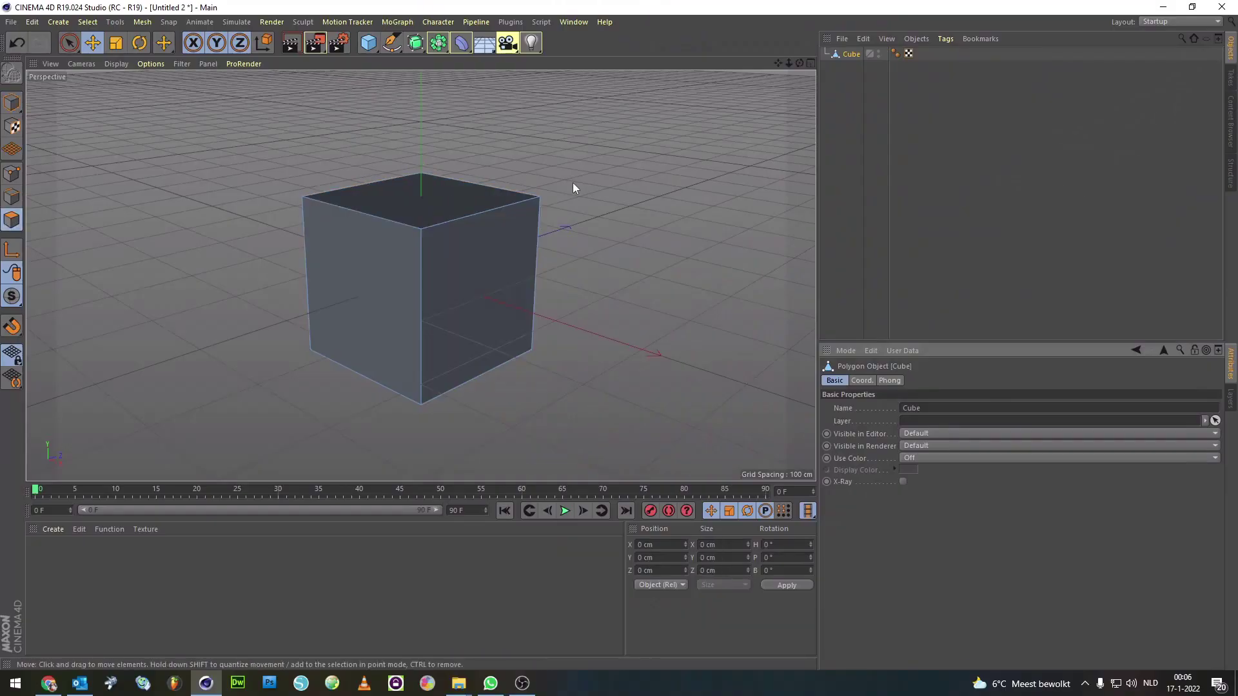
pyautogui.click(811, 64)
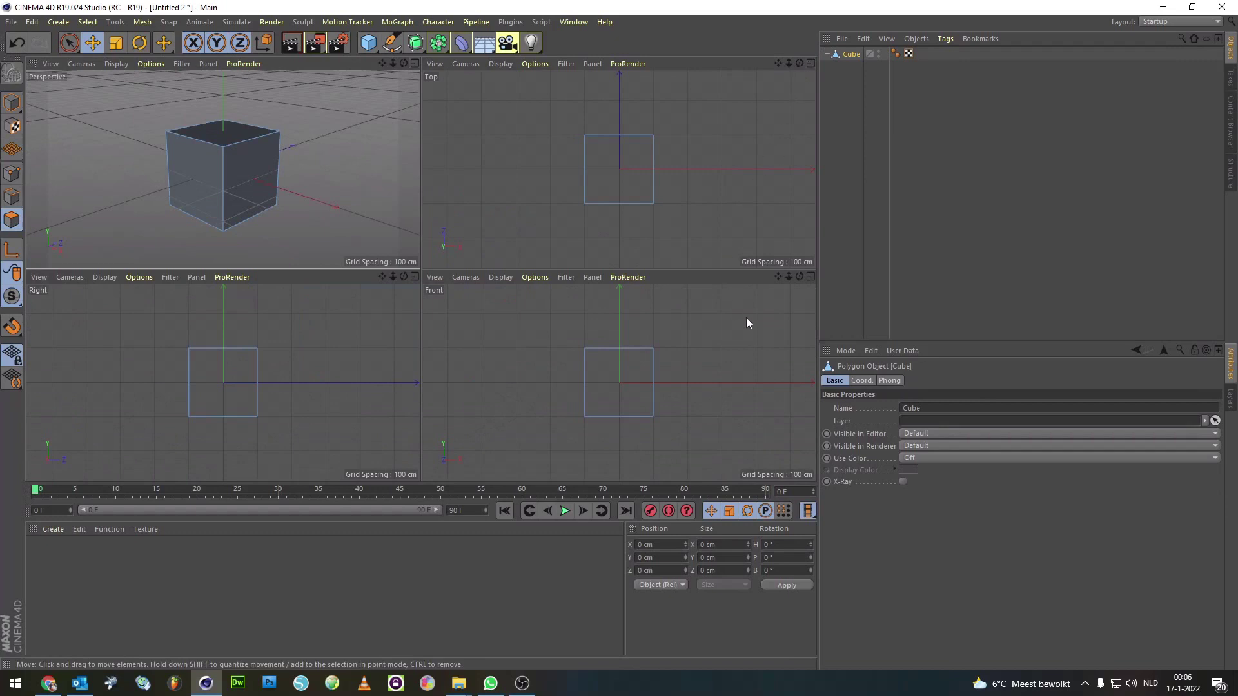
pyautogui.click(811, 276)
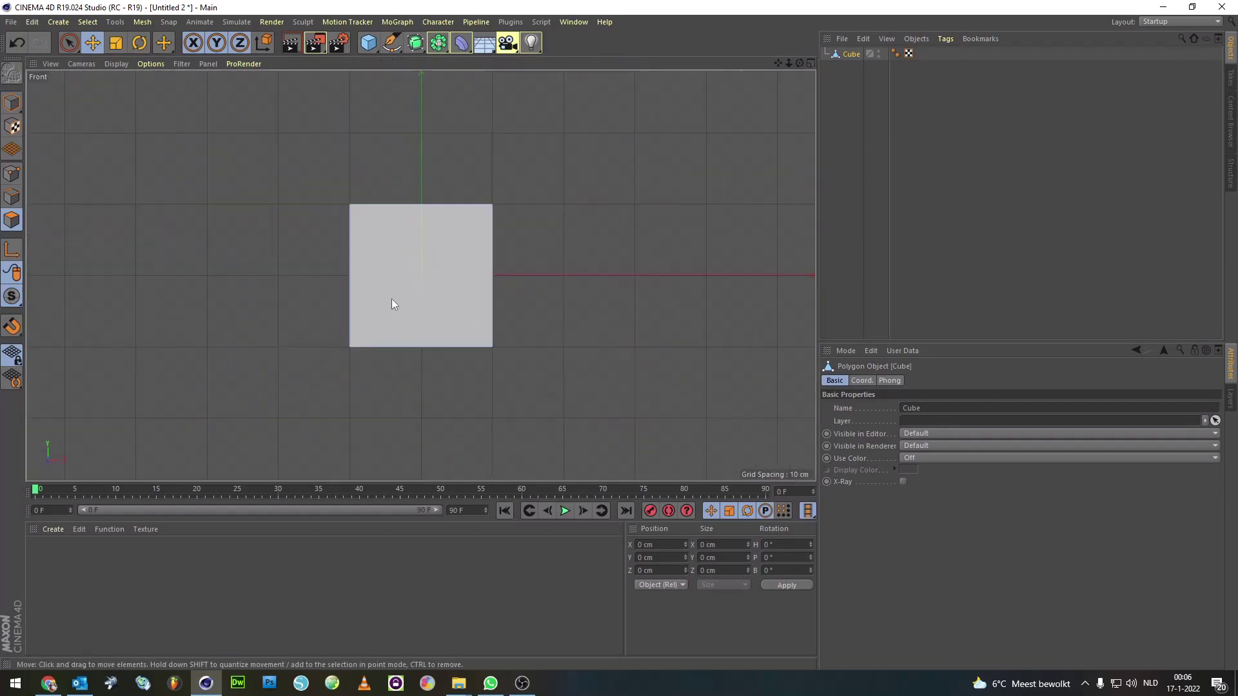
pyautogui.scroll(4, 383, 296)
pyautogui.scroll(-2, 383, 296)
pyautogui.rightClick(227, 177)
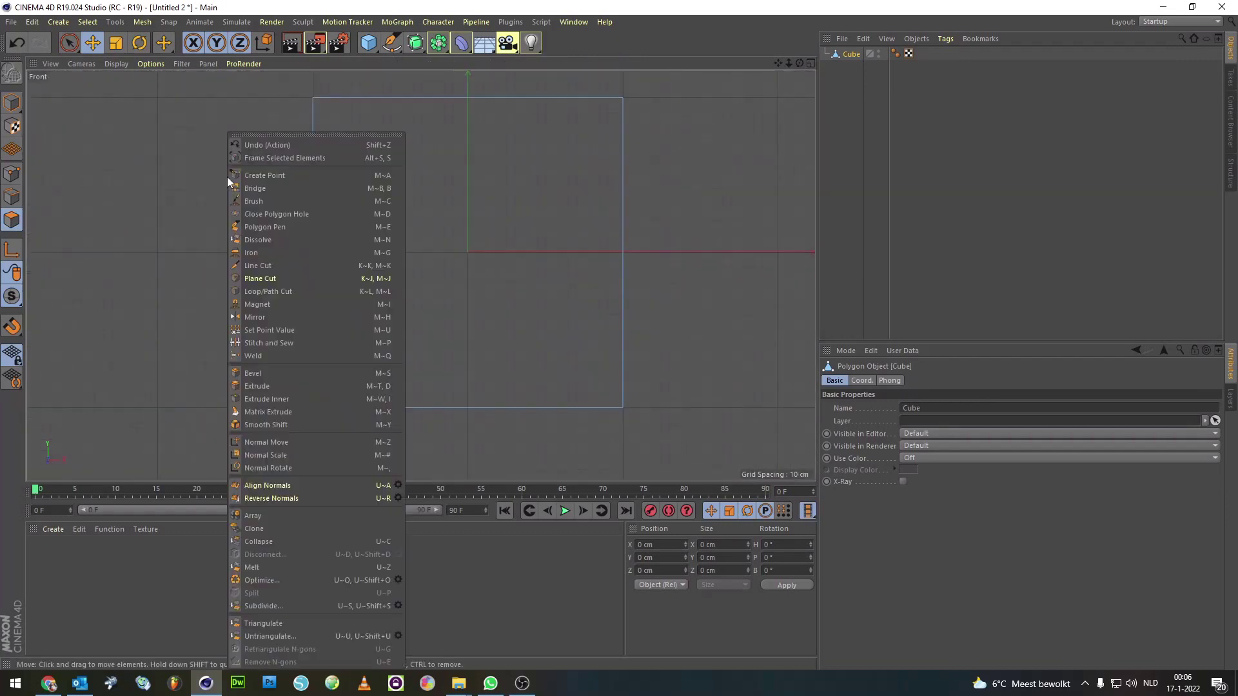
# - Make two vertical Line Cuts through the cube's front face
pyautogui.click(272, 264)
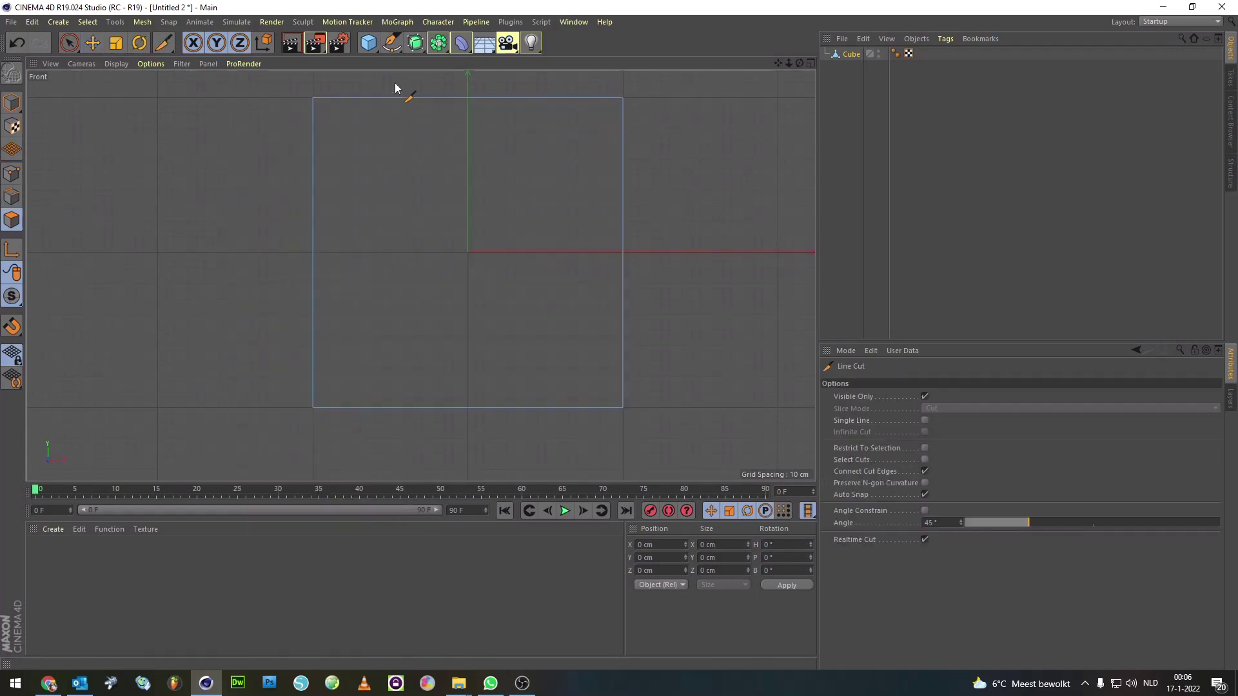
pyautogui.click(395, 79)
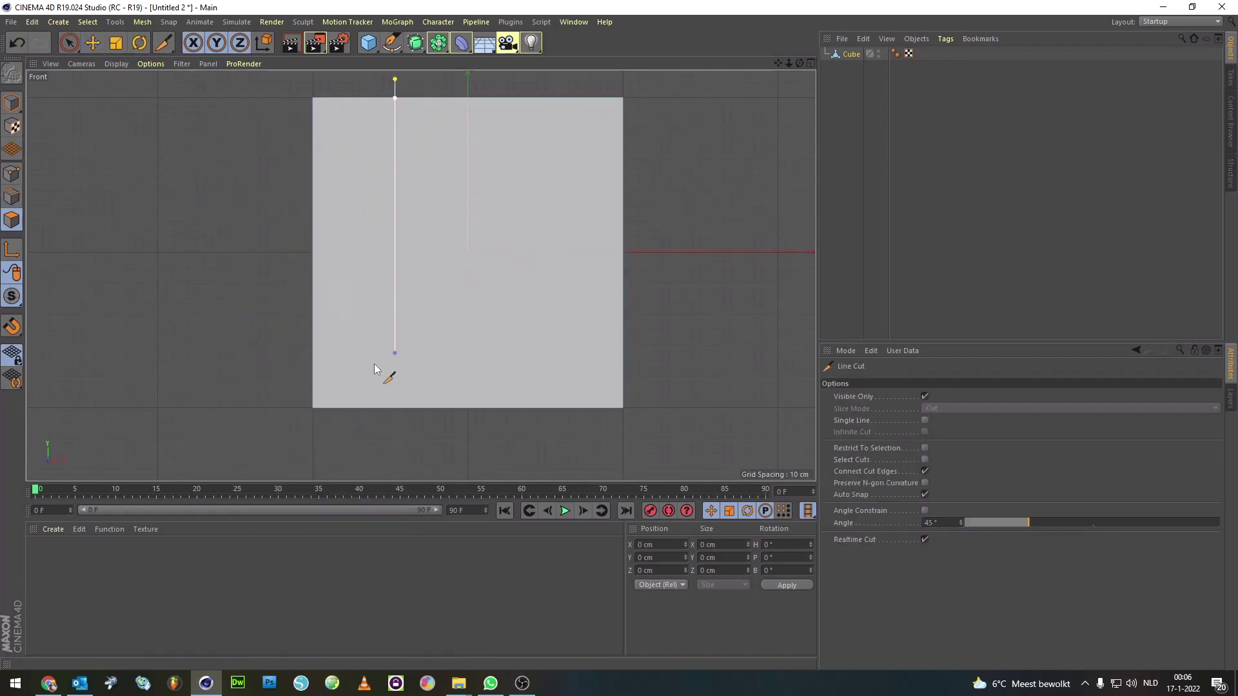
pyautogui.click(395, 477)
pyautogui.press('Escape')
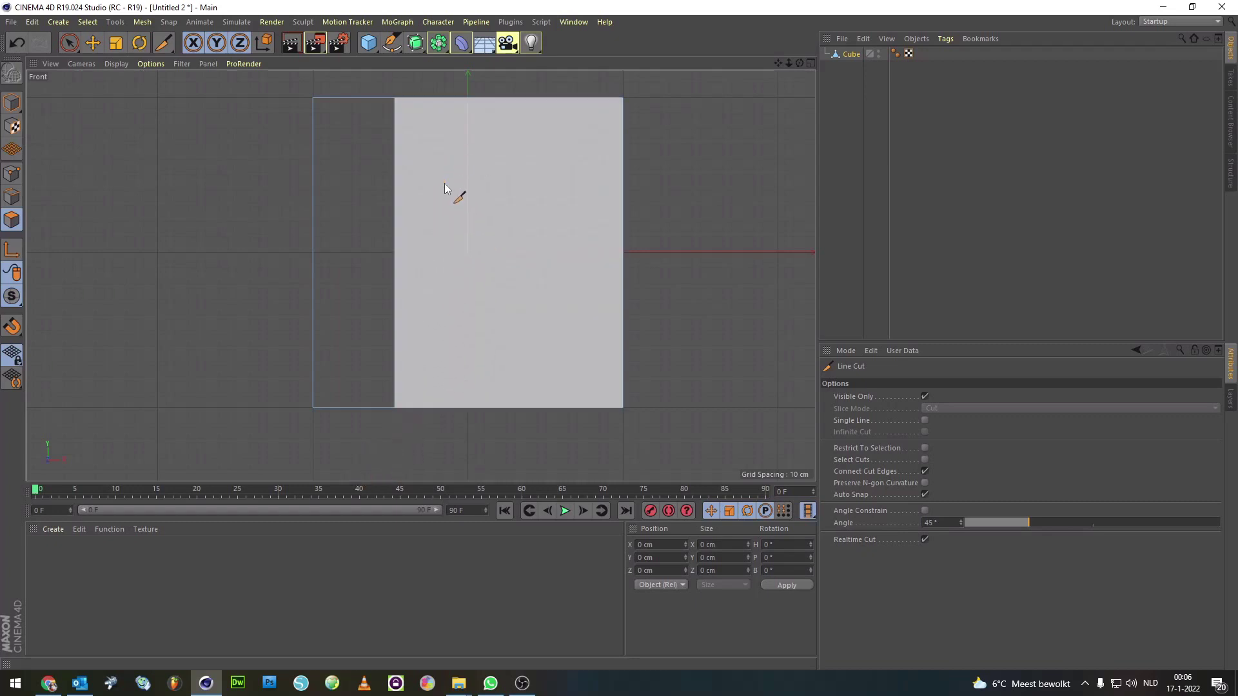
pyautogui.click(451, 85)
pyautogui.click(450, 426)
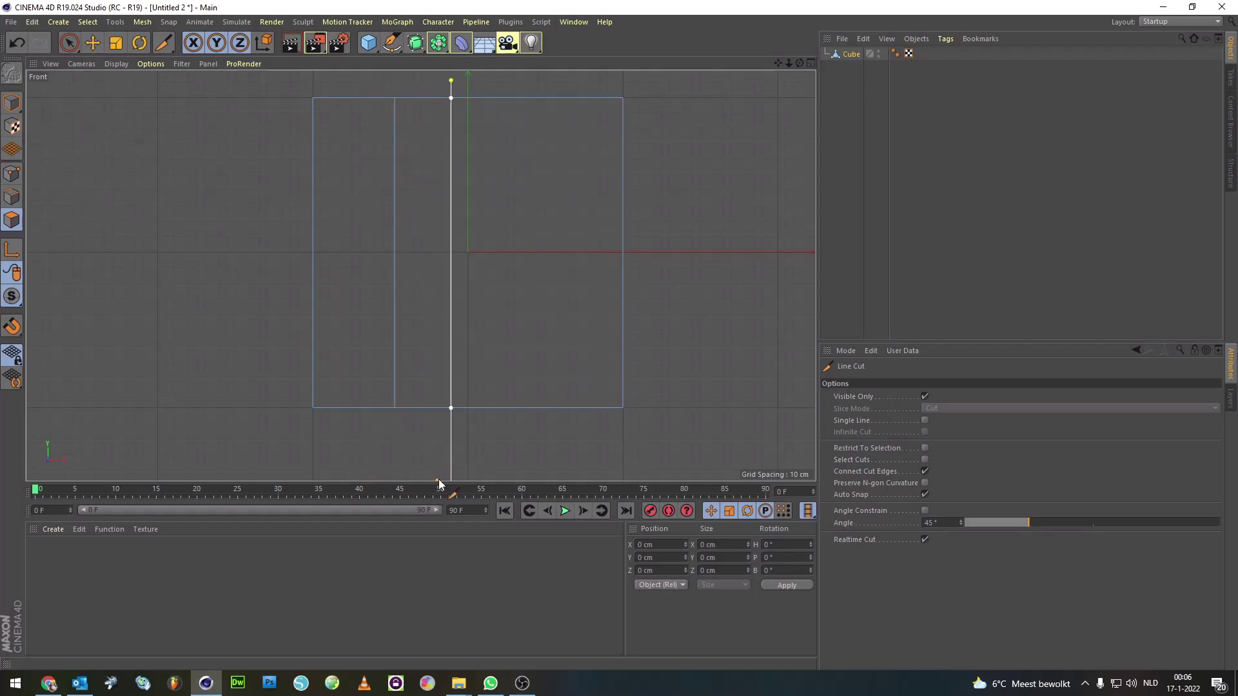
pyautogui.press('Escape')
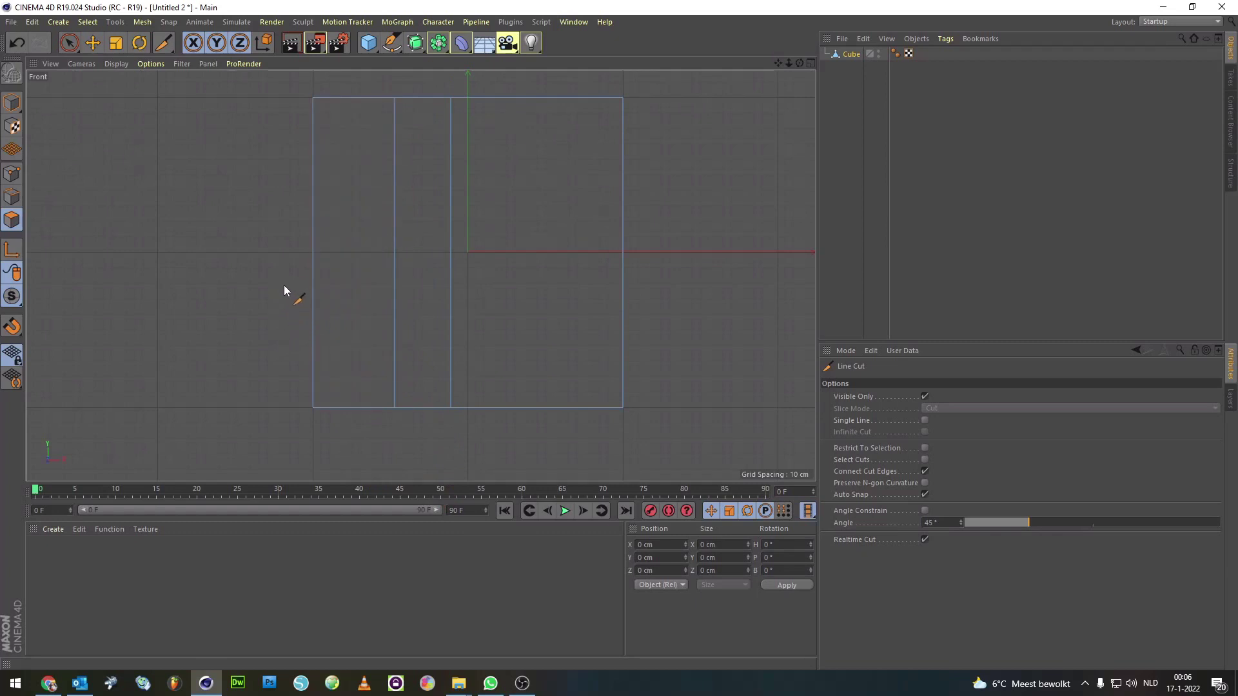
# - Add two horizontal line cuts across the front face
pyautogui.click(289, 329)
pyautogui.click(748, 329)
pyautogui.press('Escape')
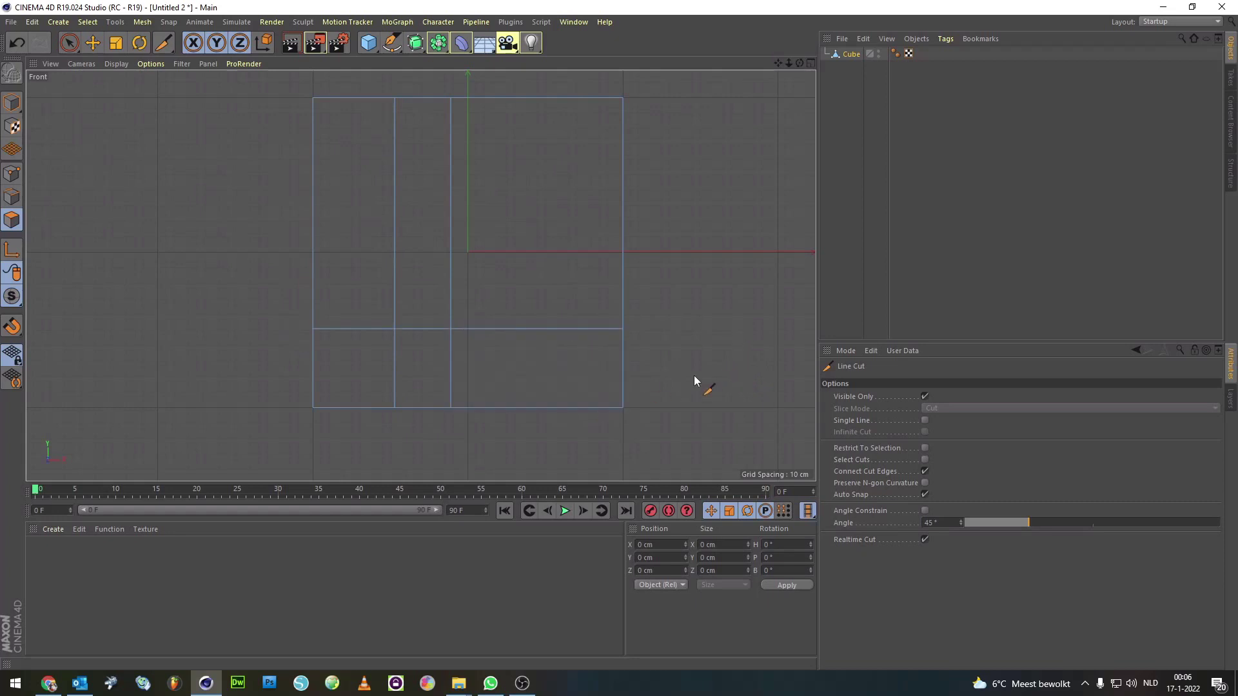
pyautogui.click(686, 389)
pyautogui.click(216, 389)
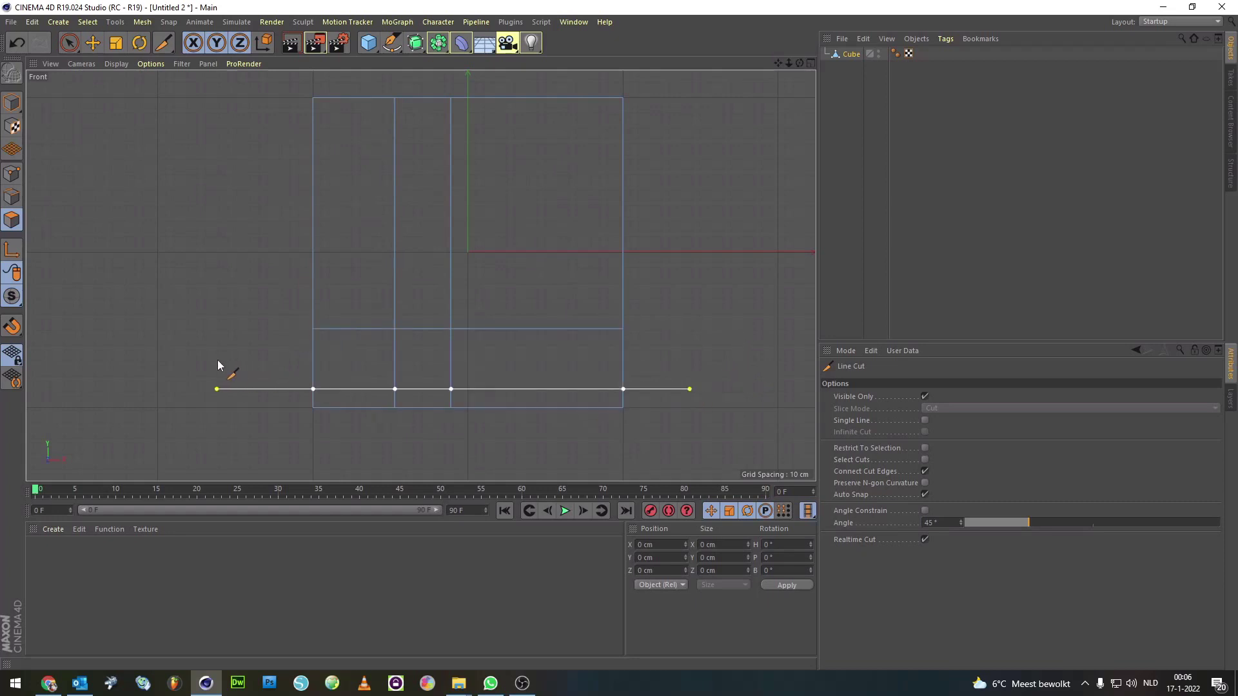
pyautogui.press('Escape')
# - Add two more vertical cuts toward the right side, then return to a single Perspective view
pyautogui.click(480, 80)
pyautogui.click(481, 451)
pyautogui.press('Escape')
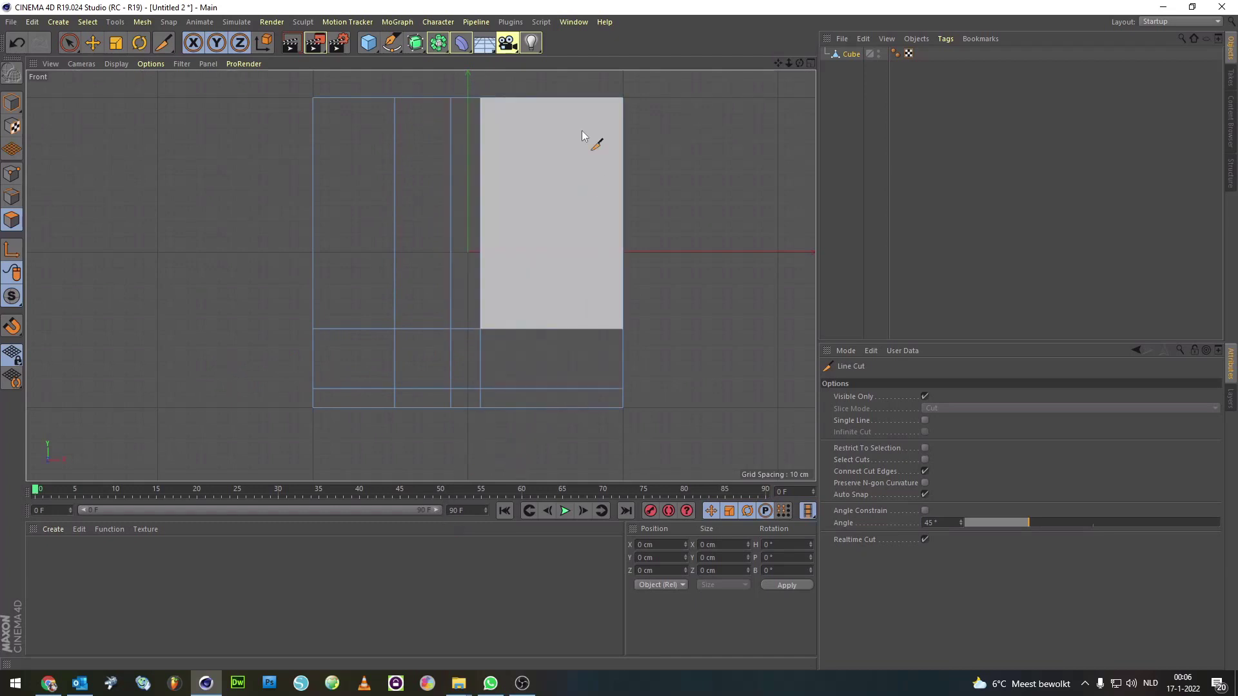
pyautogui.click(605, 83)
pyautogui.click(605, 464)
pyautogui.press('Escape')
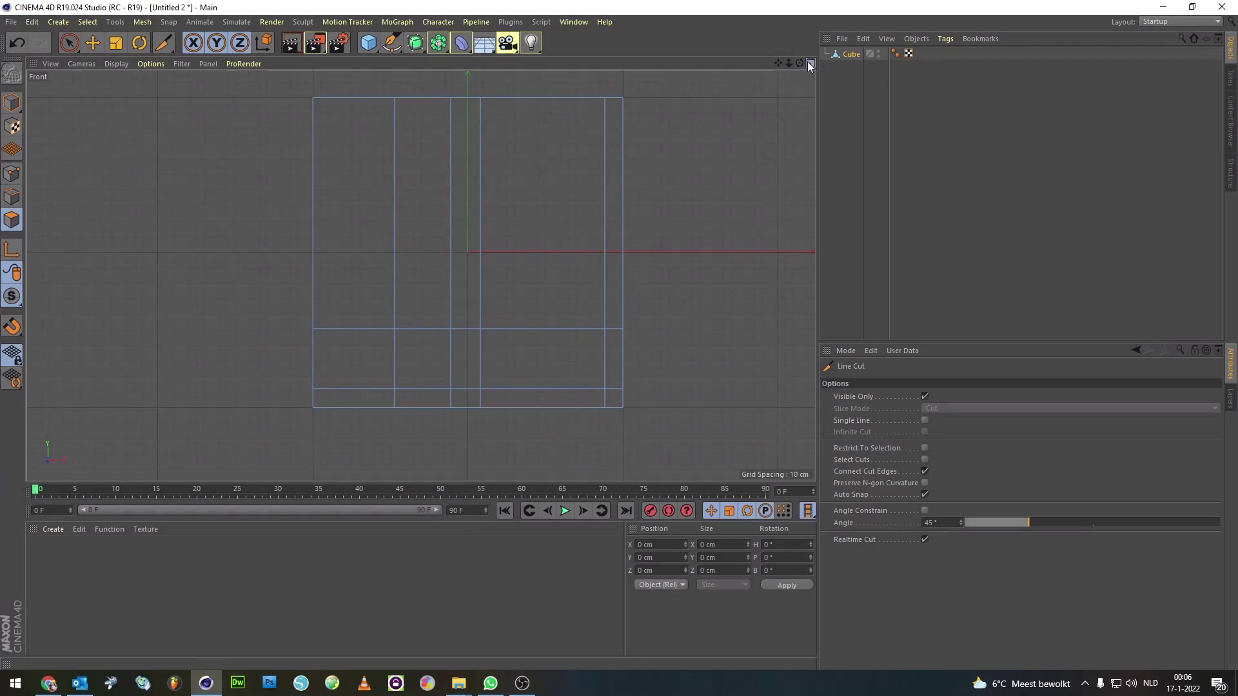
pyautogui.click(810, 62)
pyautogui.click(414, 64)
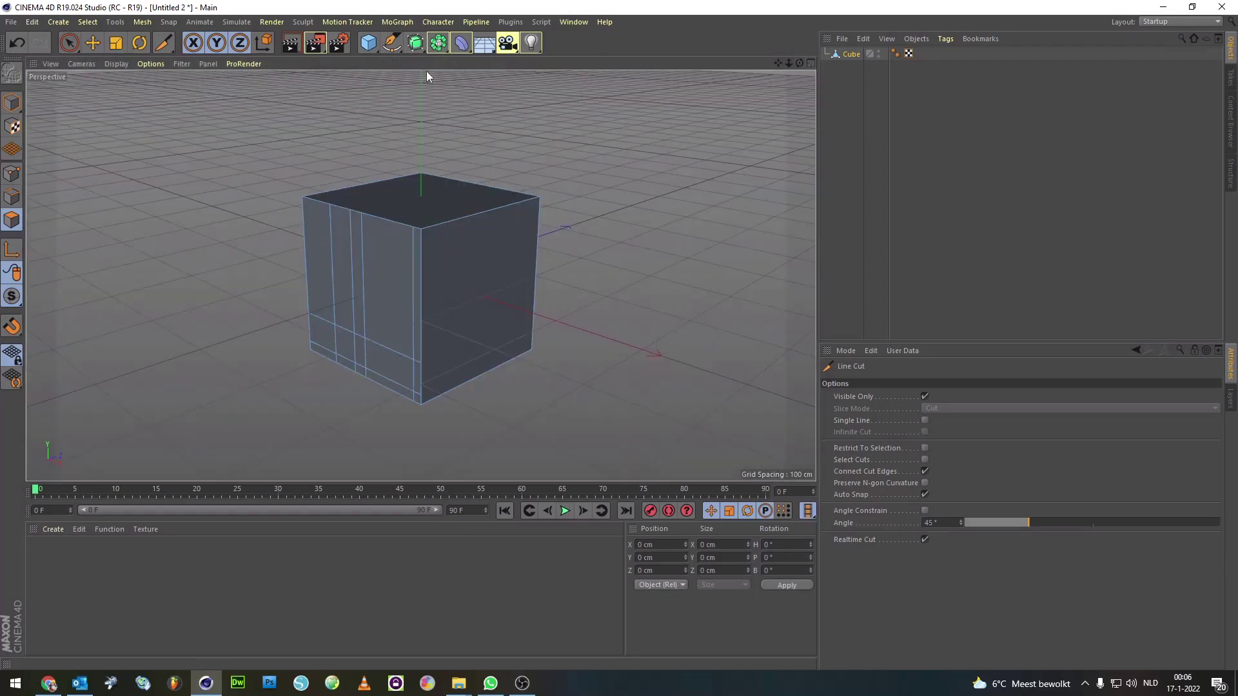
# - Orbit and zoom the Perspective view onto the cut front face and activate Live Selection
pyautogui.moveTo(803, 63); pyautogui.dragTo(751, 83)
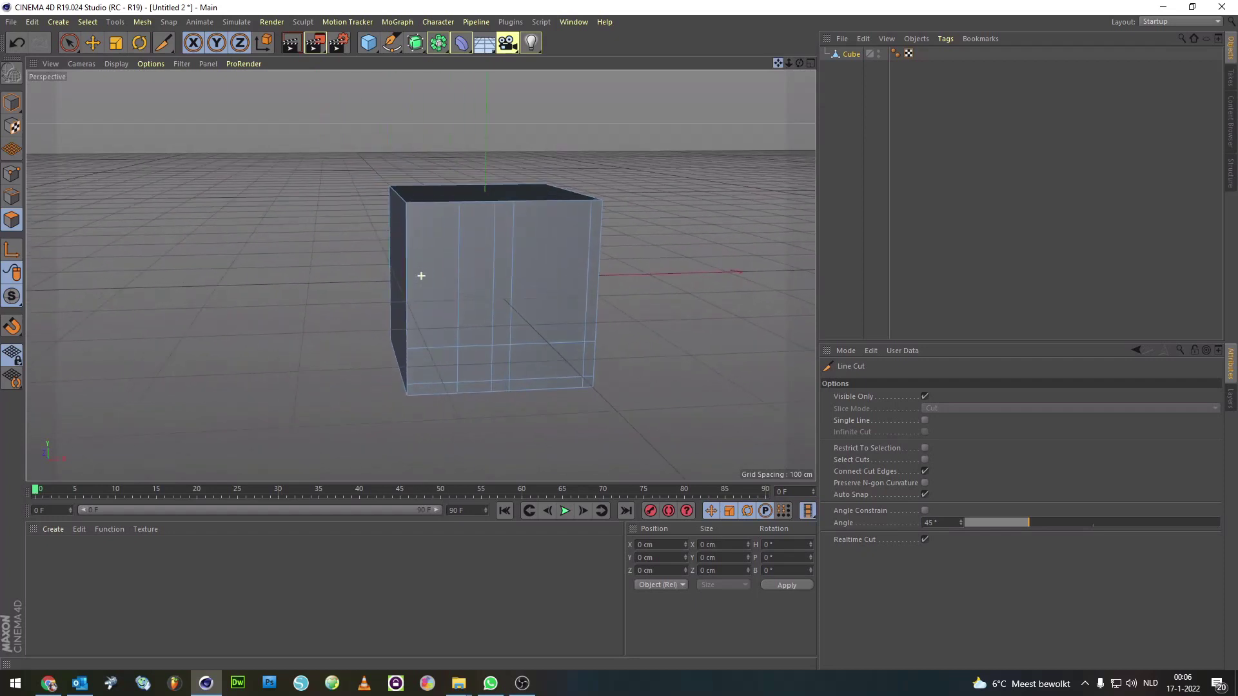
pyautogui.scroll(3, 599, 235)
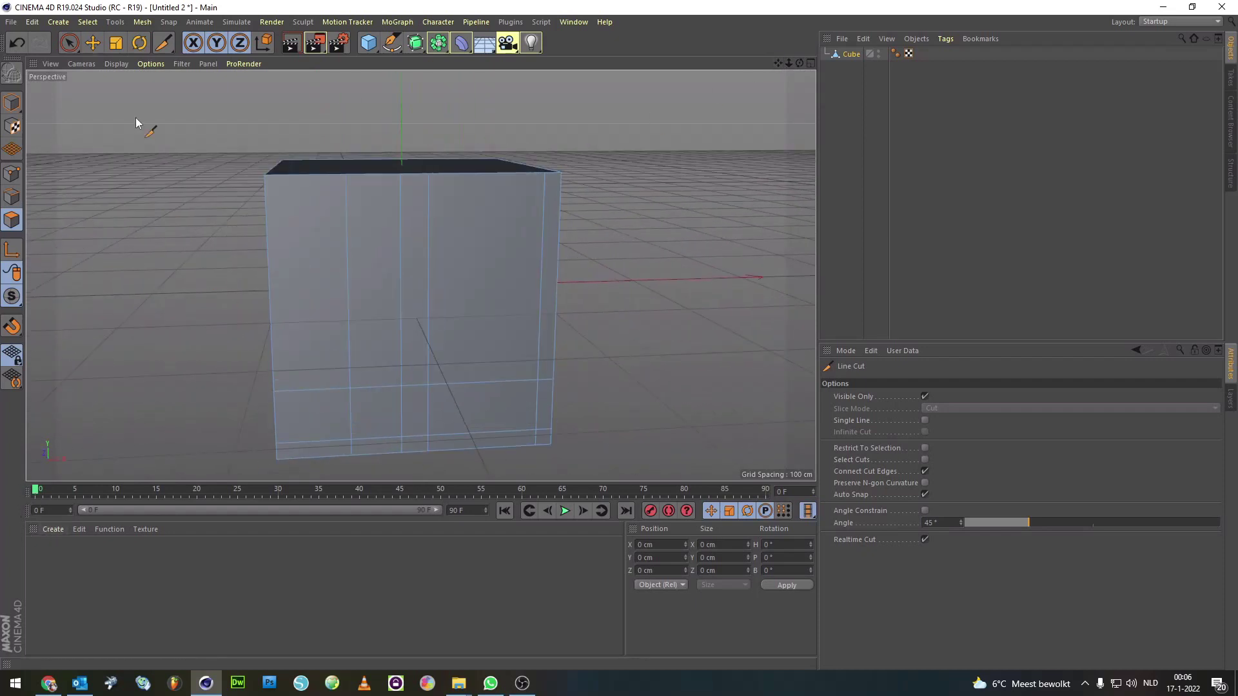
pyautogui.click(69, 42)
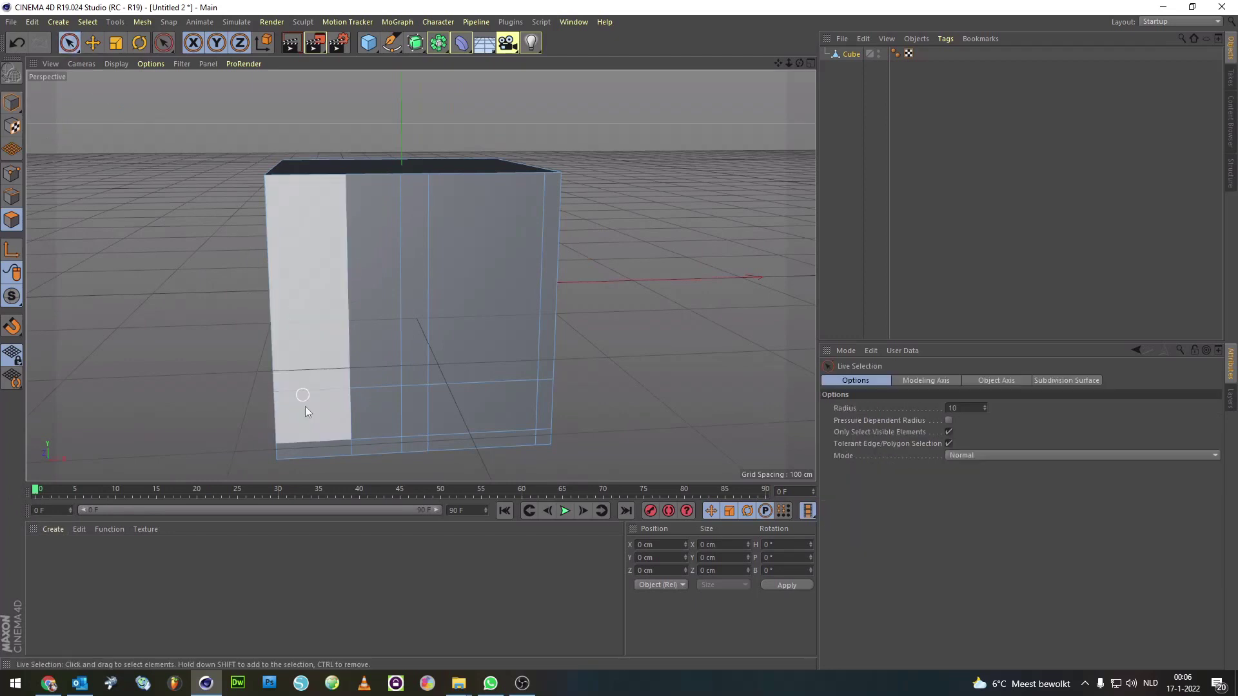
# - Paint-select the front-face polygons and deselect the window piece
pyautogui.moveTo(312, 447)
pyautogui.mouseDown()
pyautogui.moveTo(414, 359)
pyautogui.moveTo(415, 437)
pyautogui.moveTo(535, 448)
pyautogui.moveTo(542, 312)
pyautogui.mouseUp()
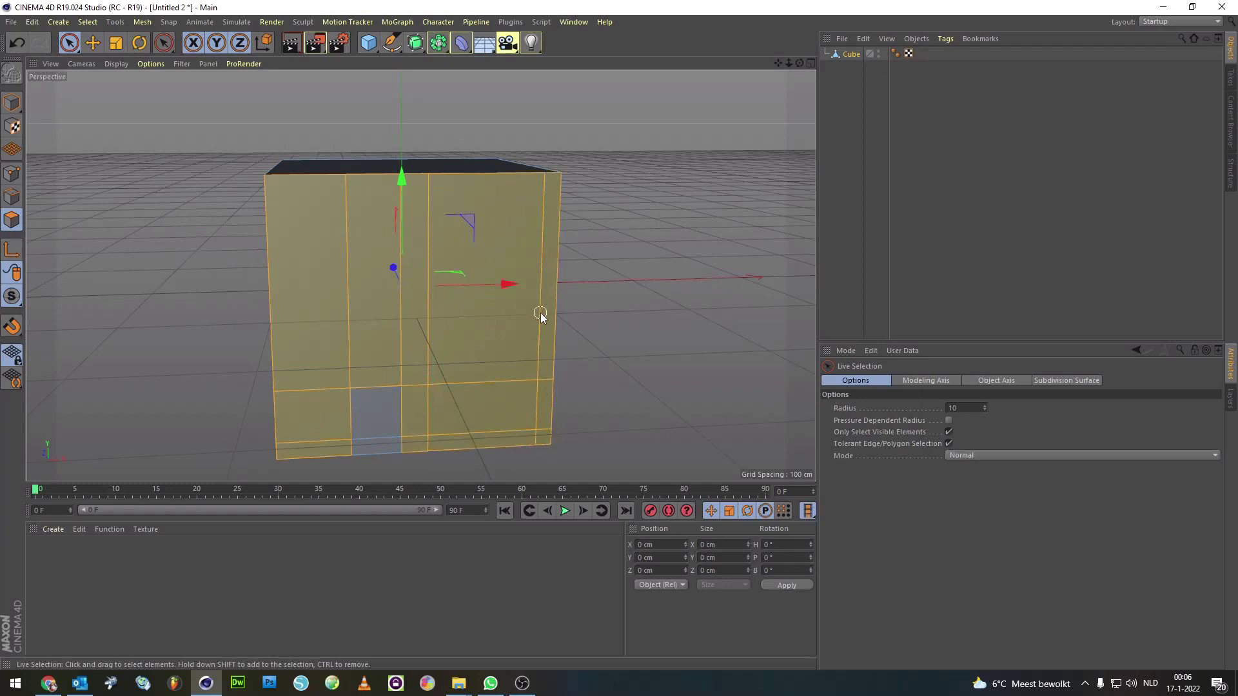
pyautogui.keyDown('ctrl'); pyautogui.click(492, 409); pyautogui.keyUp('ctrl')
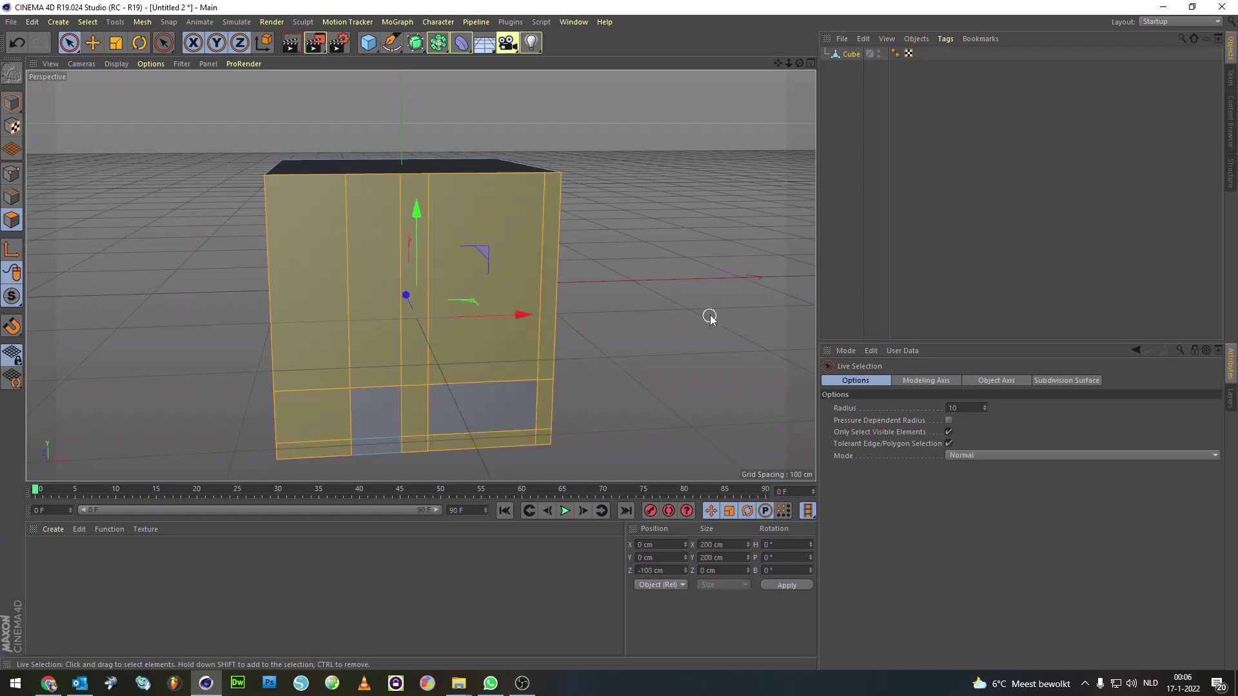
pyautogui.click(57, 530)
# - Apply a new material named 'wall front' to the selected wall polygons, then select the door polygon
pyautogui.click(76, 561)
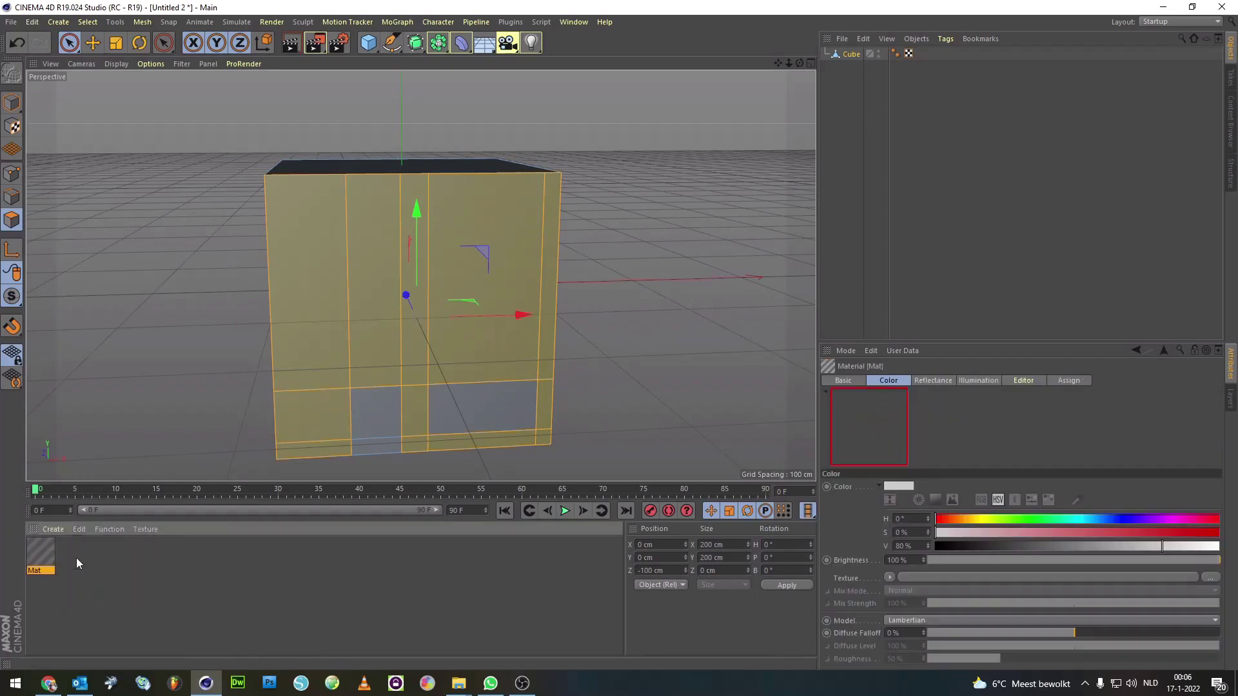
pyautogui.moveTo(379, 295); pyautogui.dragTo(381, 289)
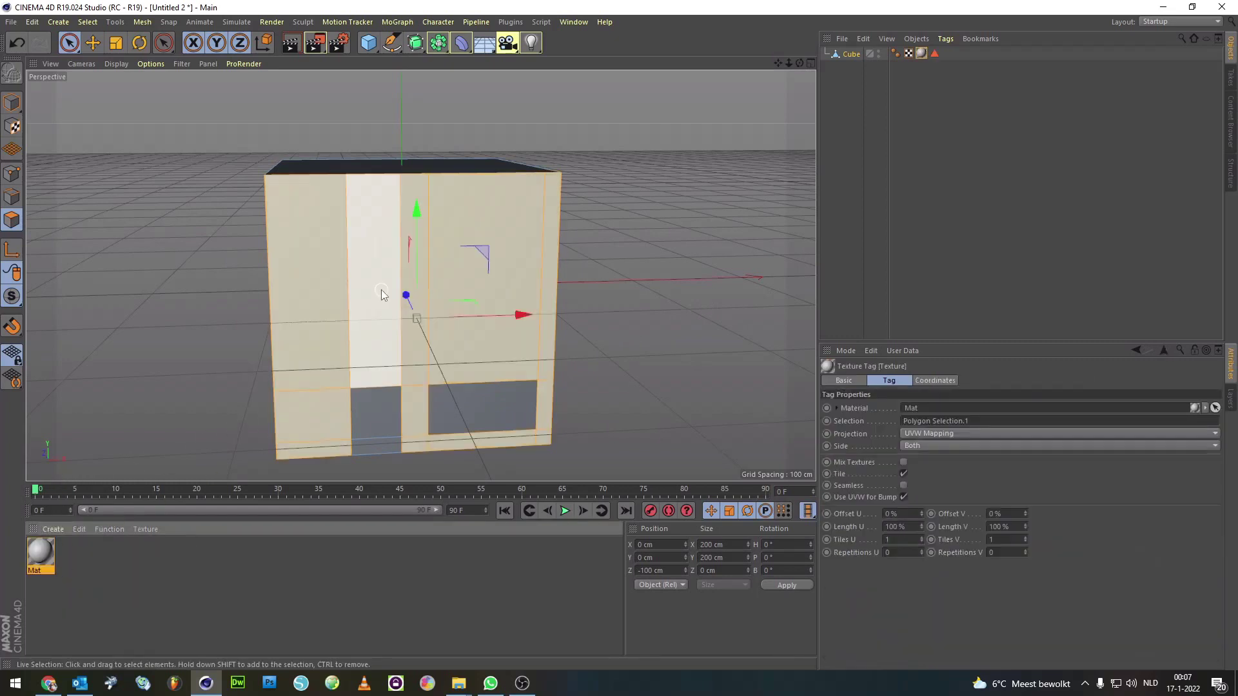
pyautogui.doubleClick(39, 571)
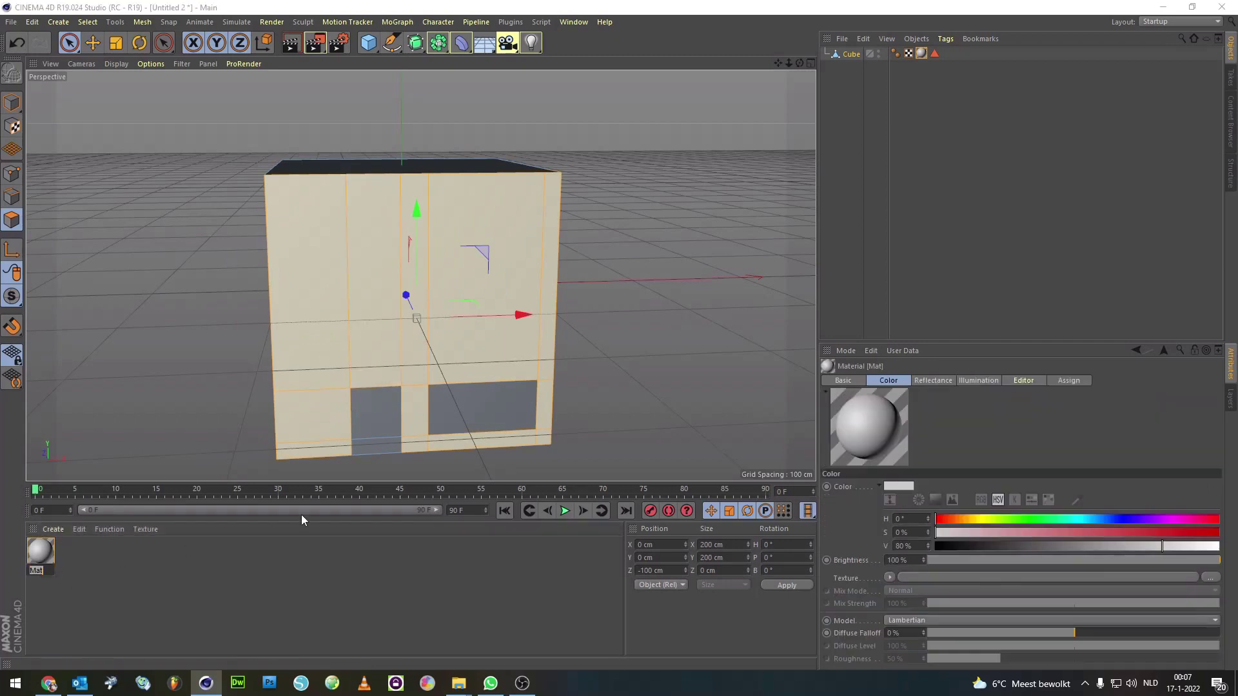
pyautogui.write('wallfront')
pyautogui.press('Return')
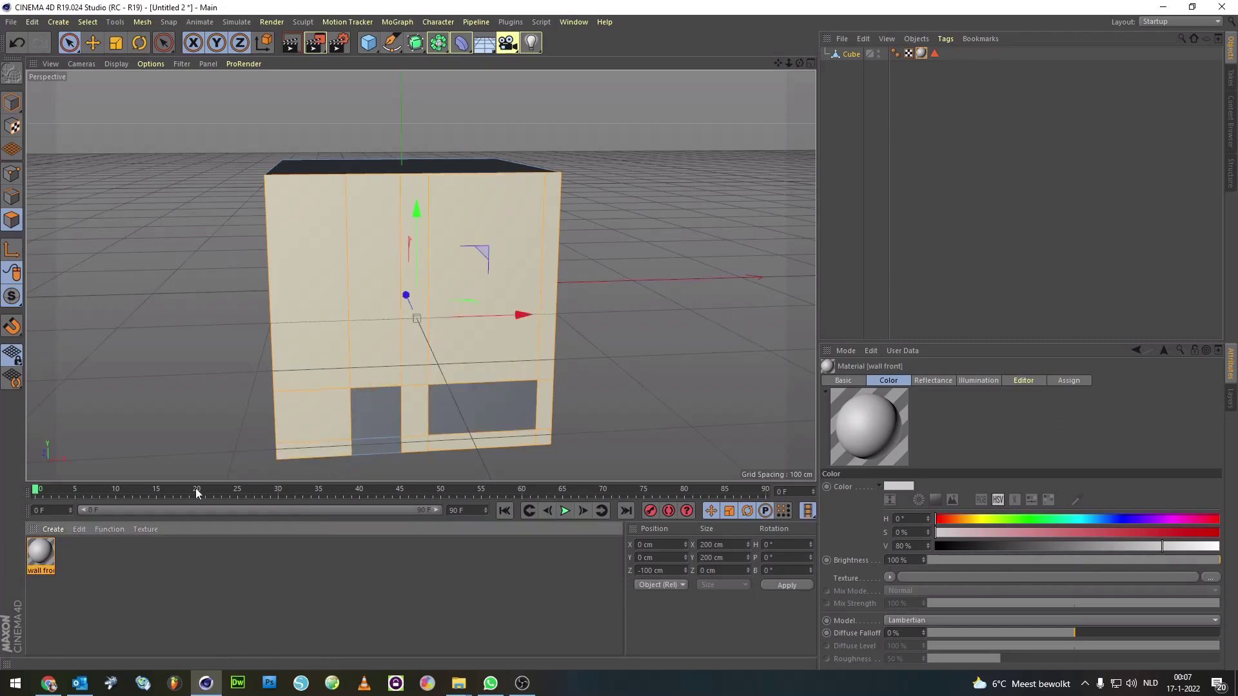
pyautogui.click(381, 423)
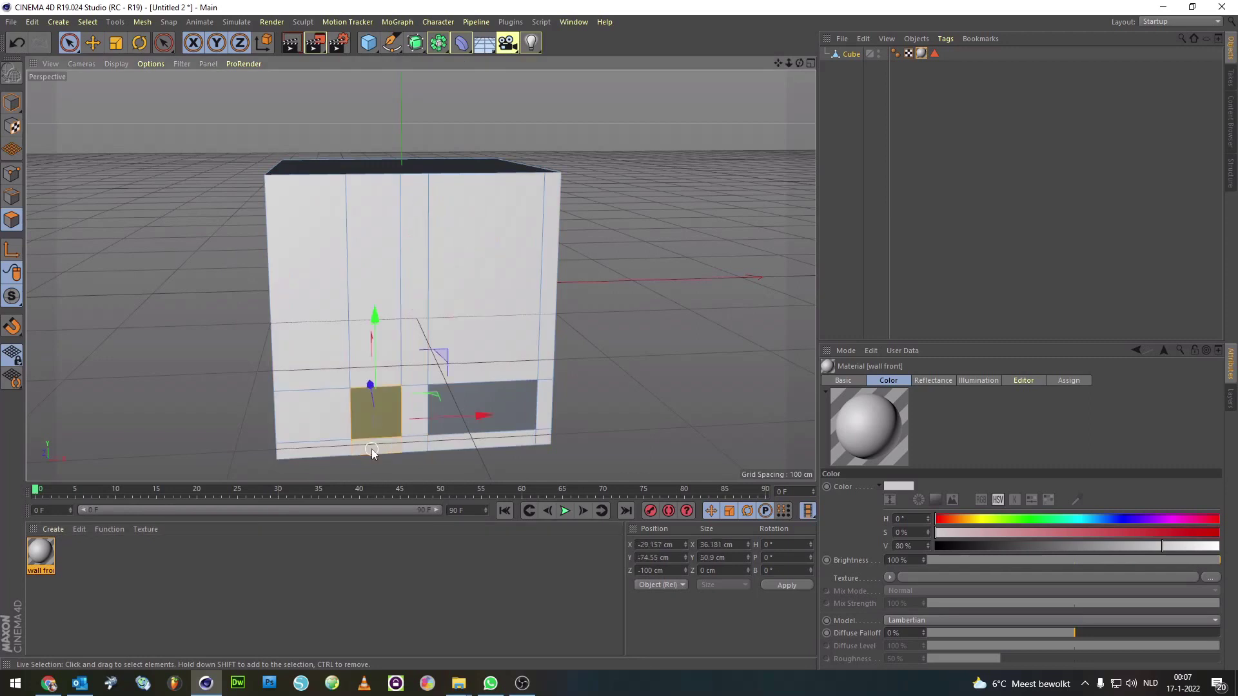
# - Create a material named 'door' and apply it to the door polygon
pyautogui.click(58, 528)
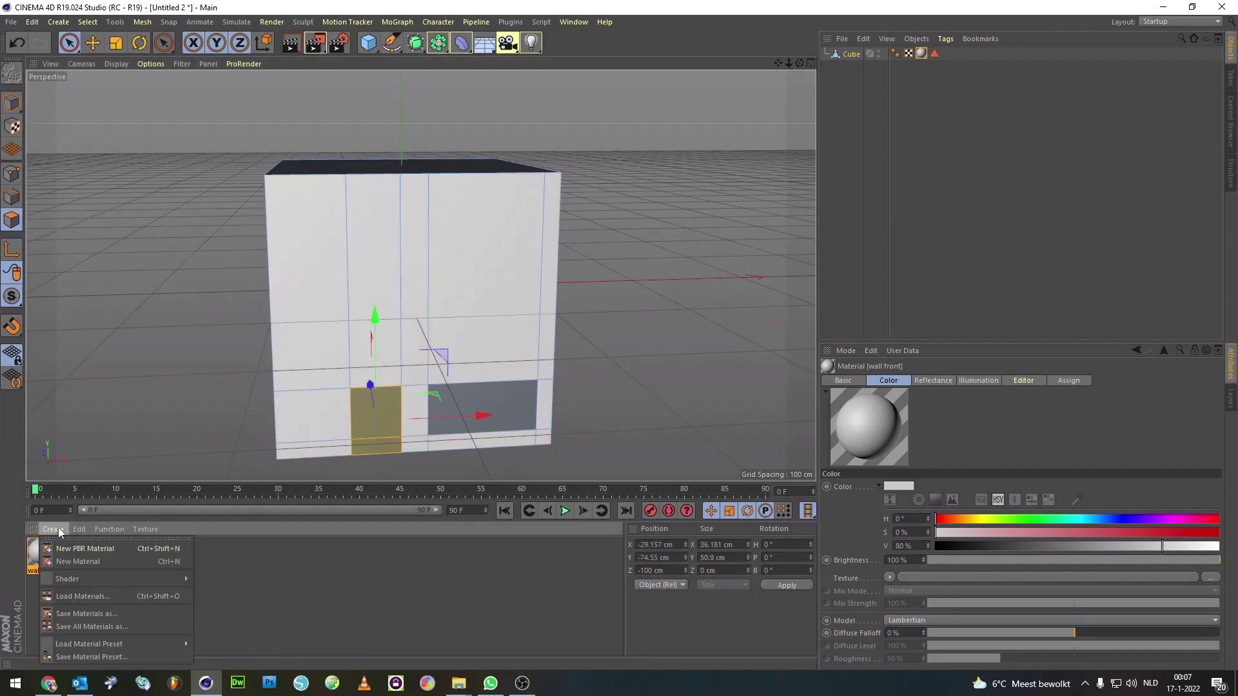
pyautogui.click(79, 549)
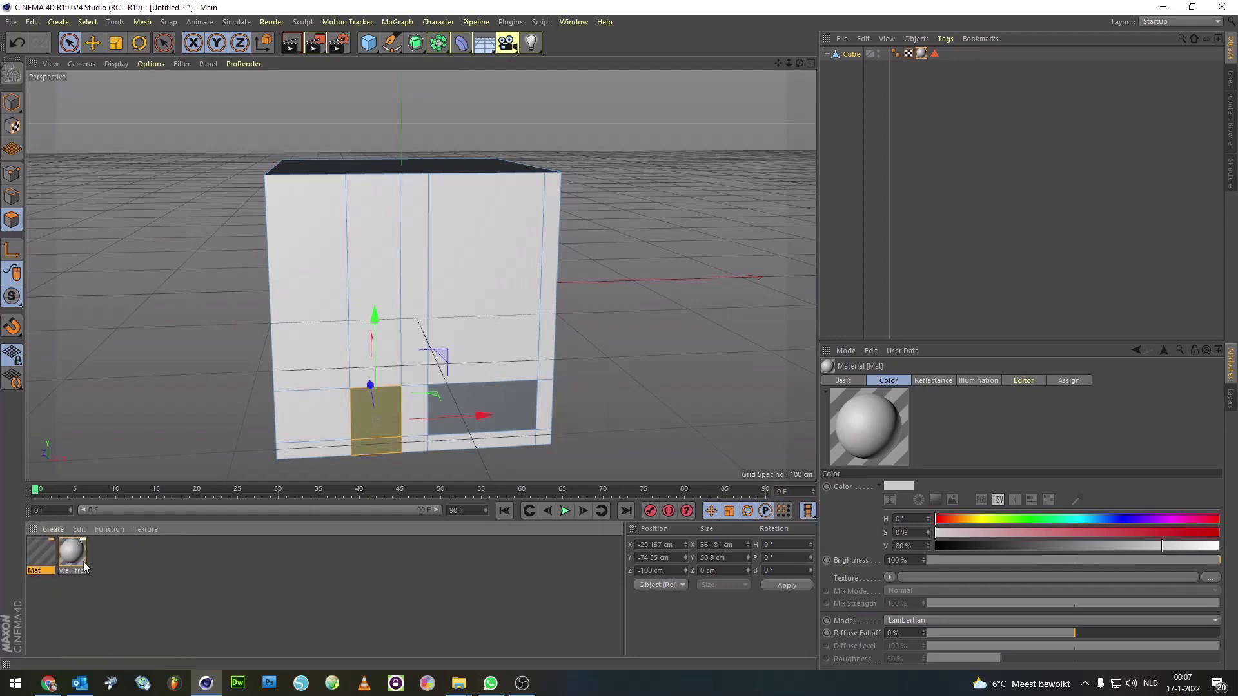
pyautogui.doubleClick(36, 570)
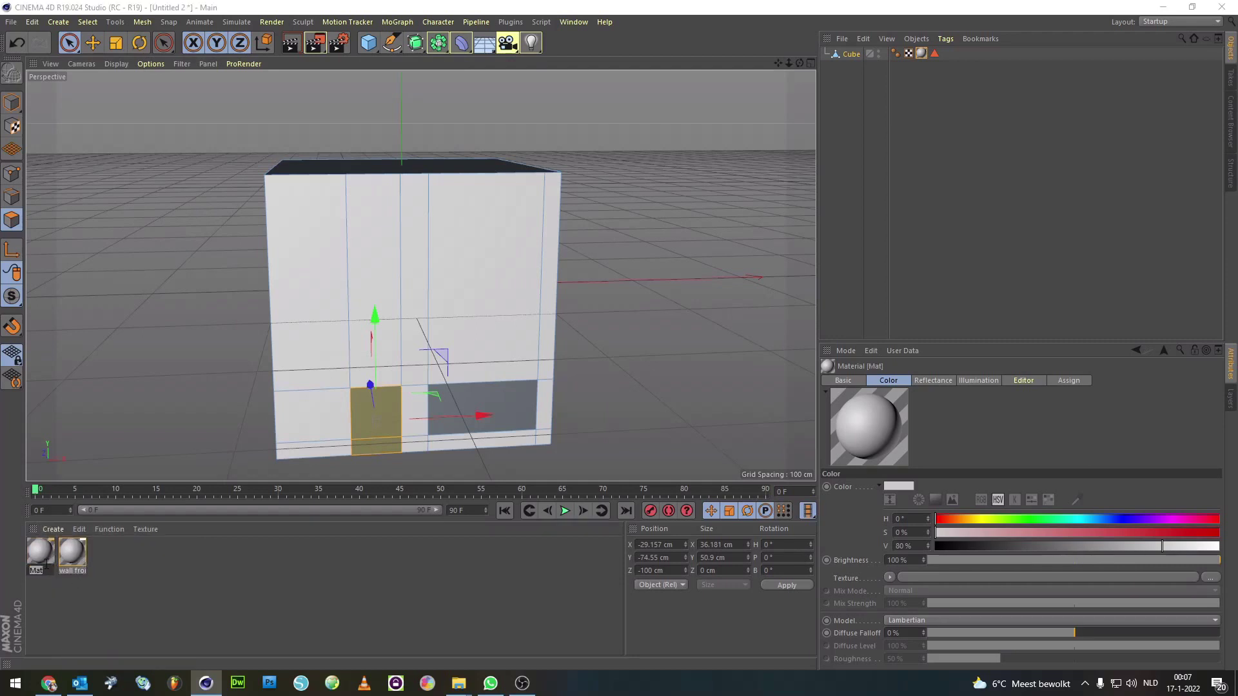
pyautogui.write('door')
pyautogui.press('Return')
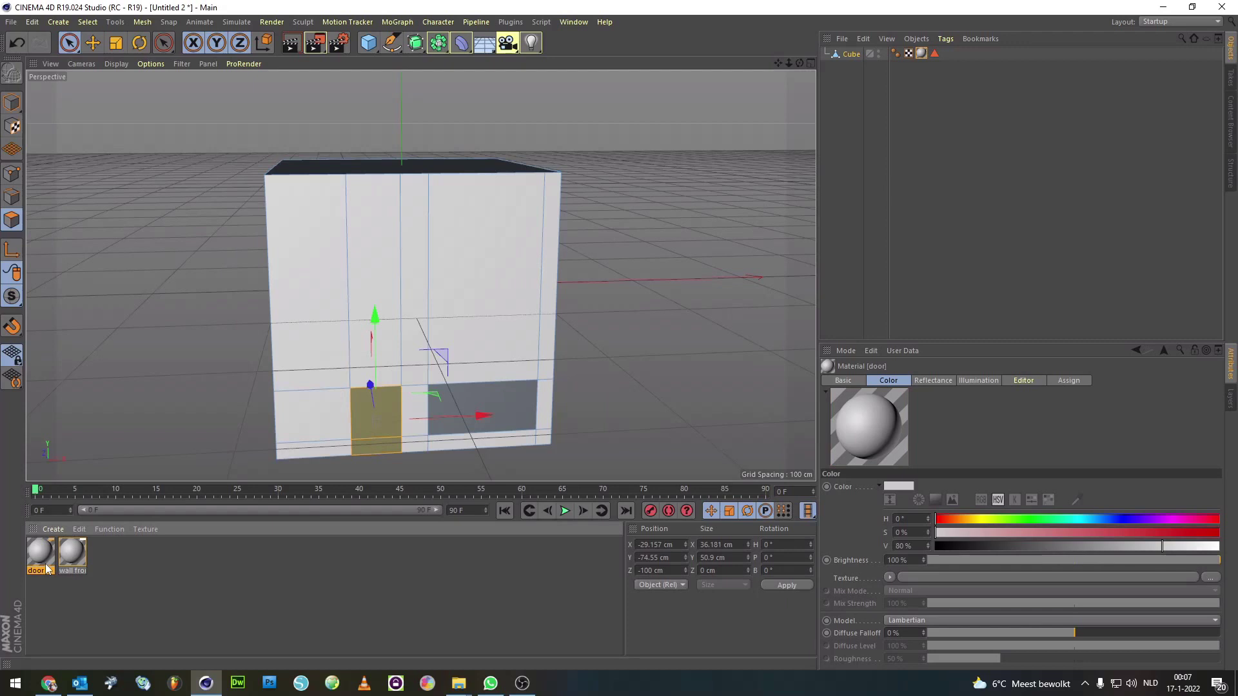
pyautogui.moveTo(400, 413); pyautogui.dragTo(387, 412)
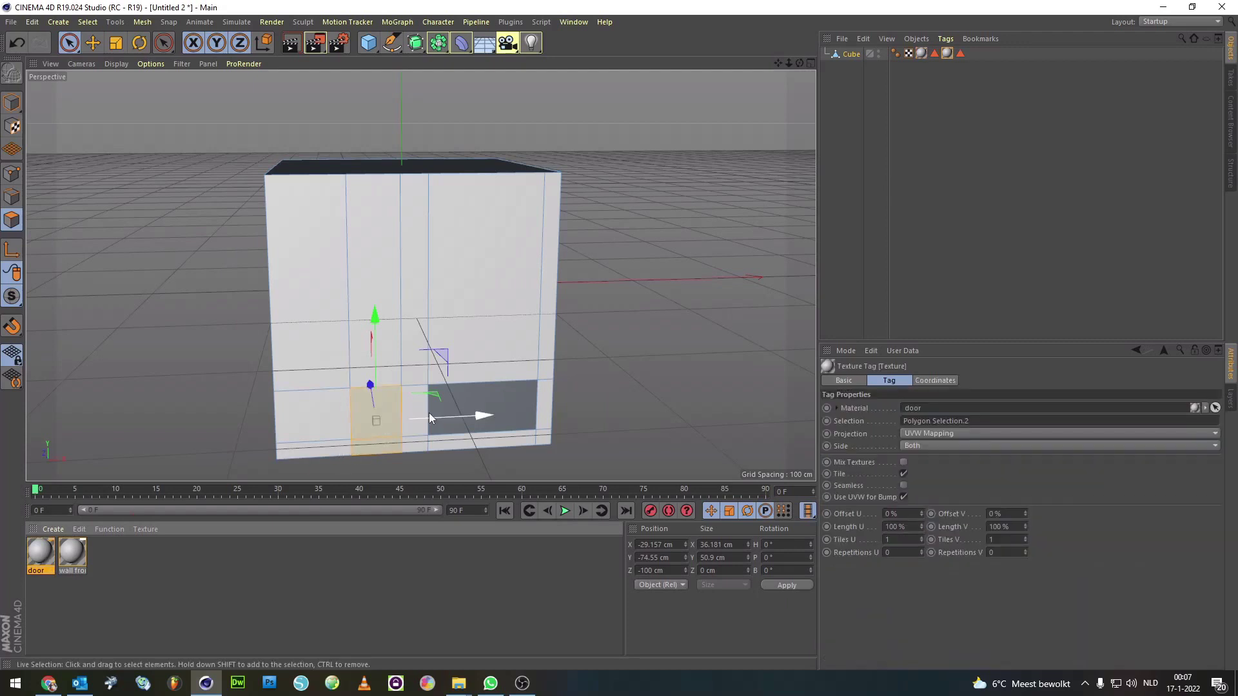
# - Select the window polygon and create another new blank material
pyautogui.click(494, 405)
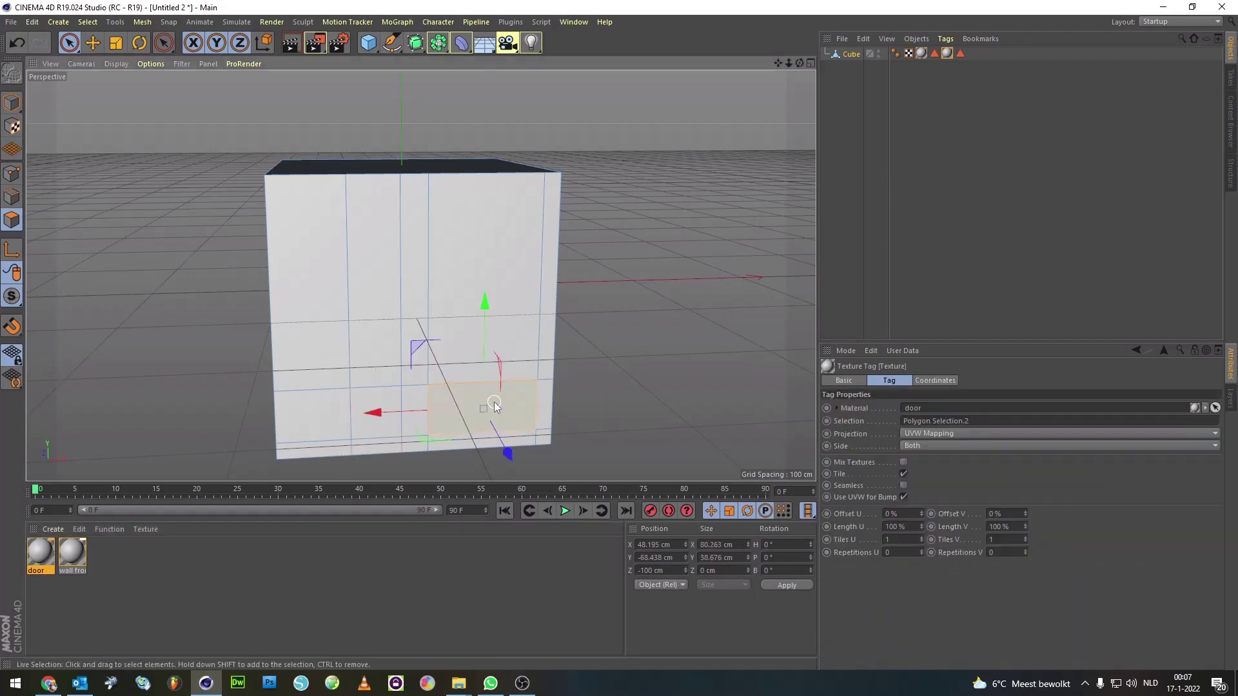
pyautogui.click(53, 528)
pyautogui.click(68, 563)
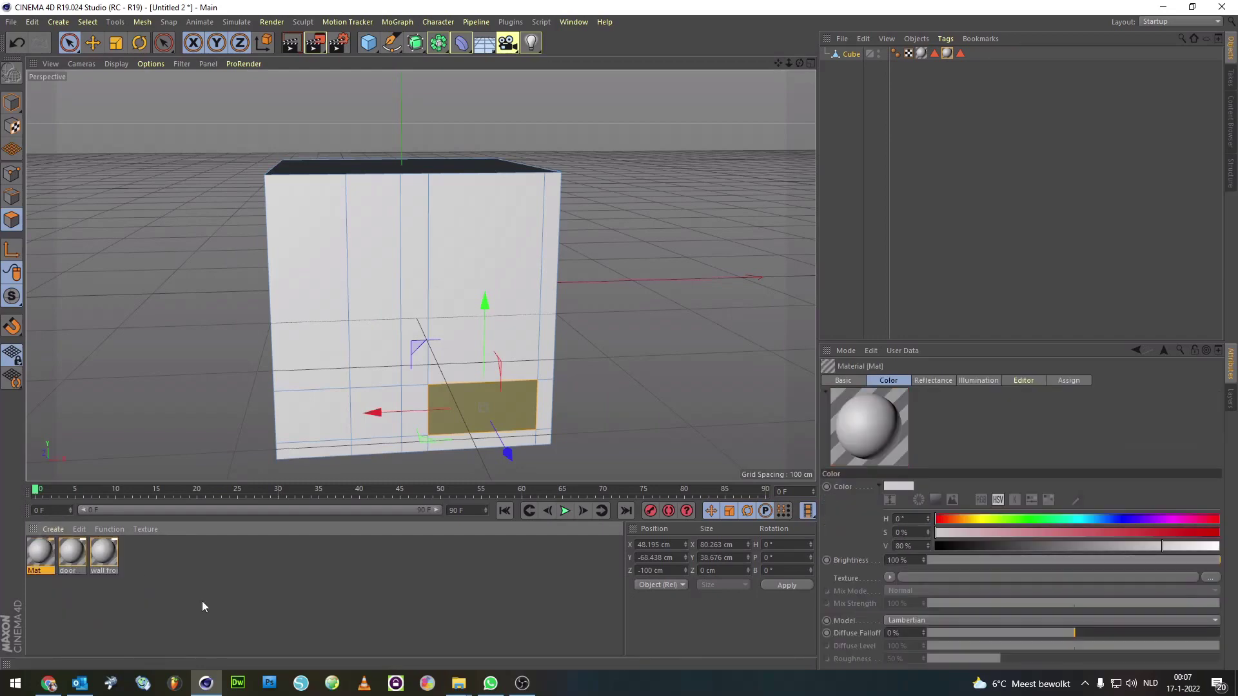
# - Rename the new material 'window' and apply it to the window polygon
pyautogui.doubleClick(40, 571)
pyautogui.click(604, 107)
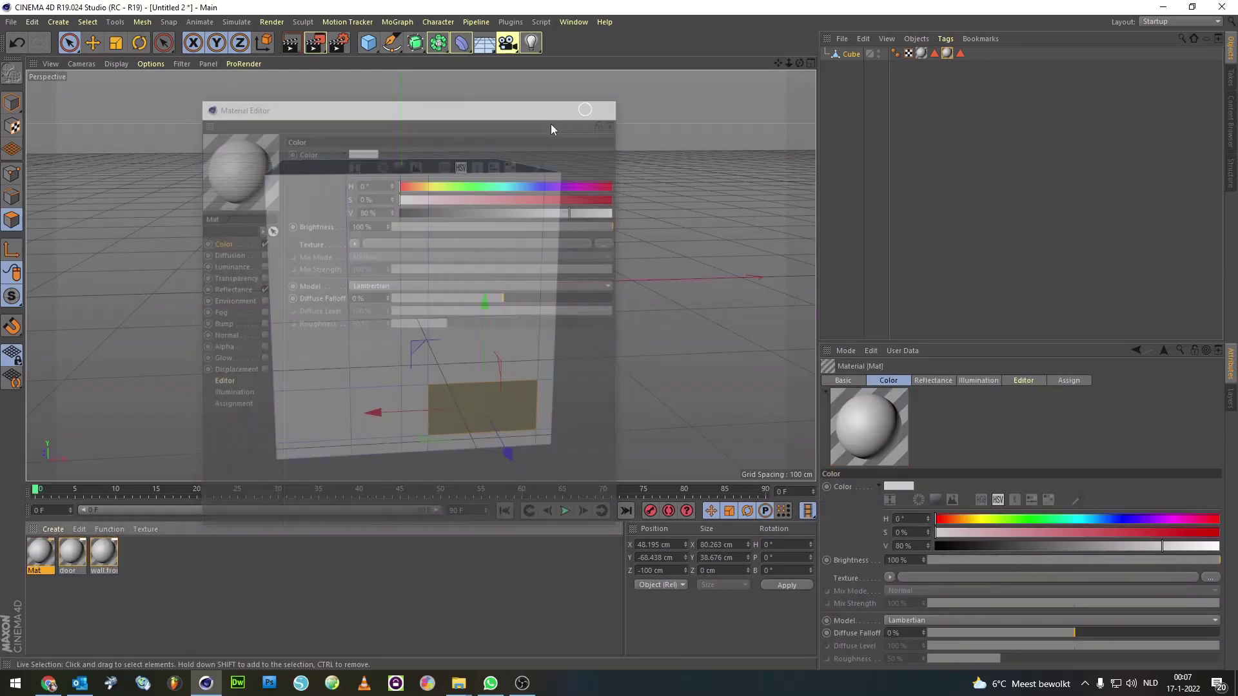
pyautogui.doubleClick(36, 572)
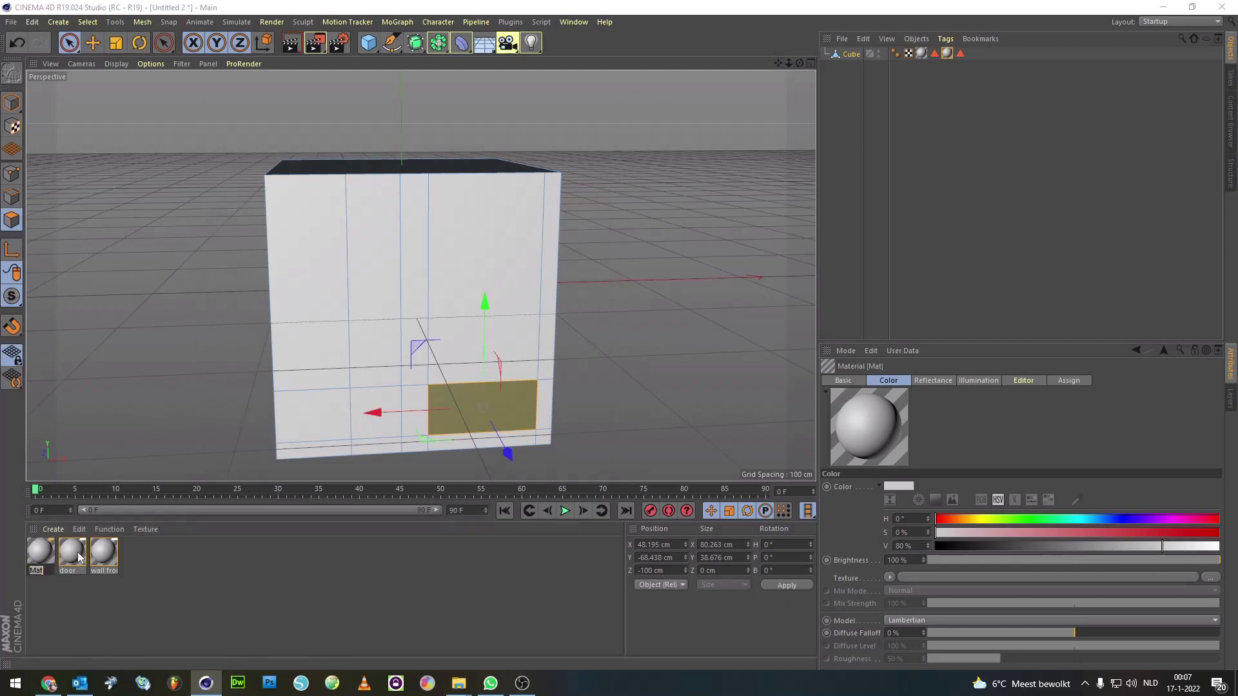
pyautogui.write('window')
pyautogui.press('Return')
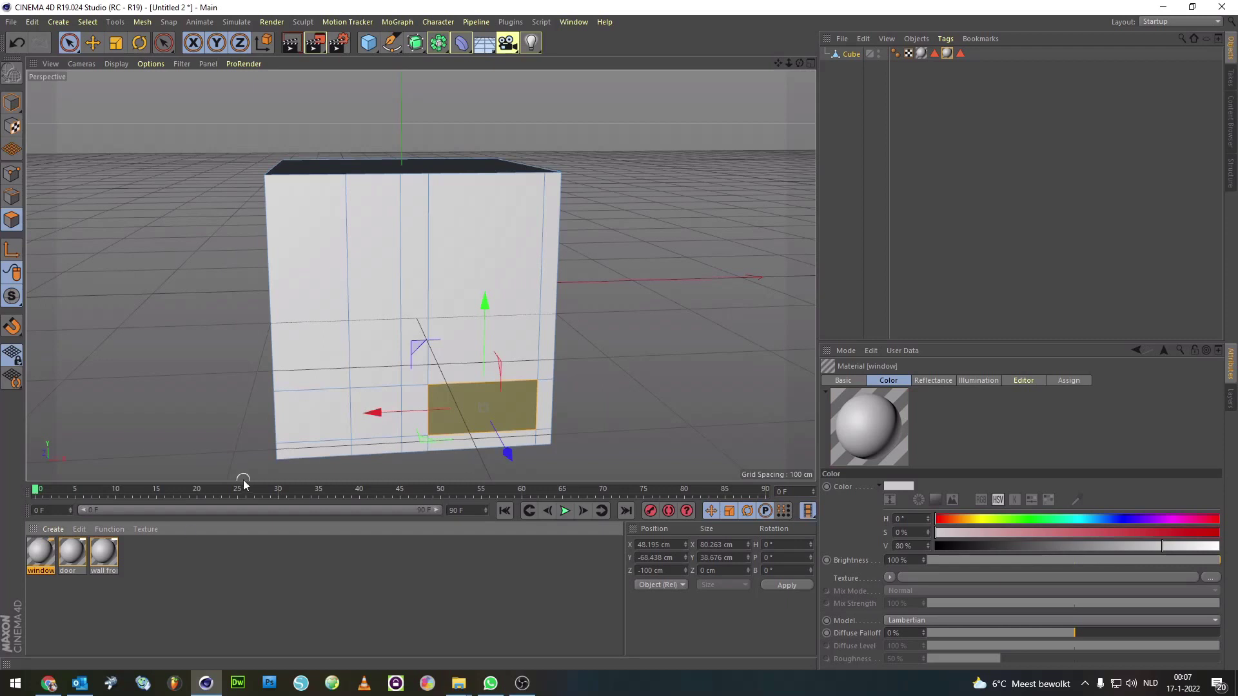
pyautogui.moveTo(492, 408); pyautogui.dragTo(493, 408)
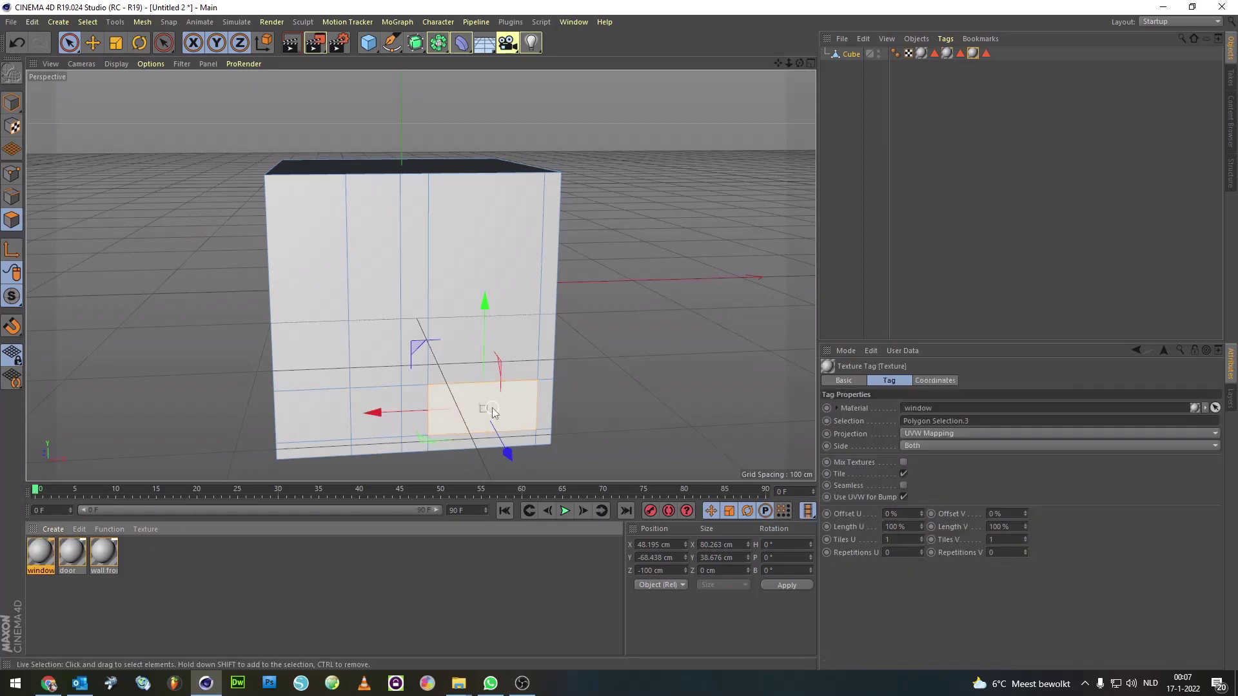
pyautogui.doubleClick(104, 552)
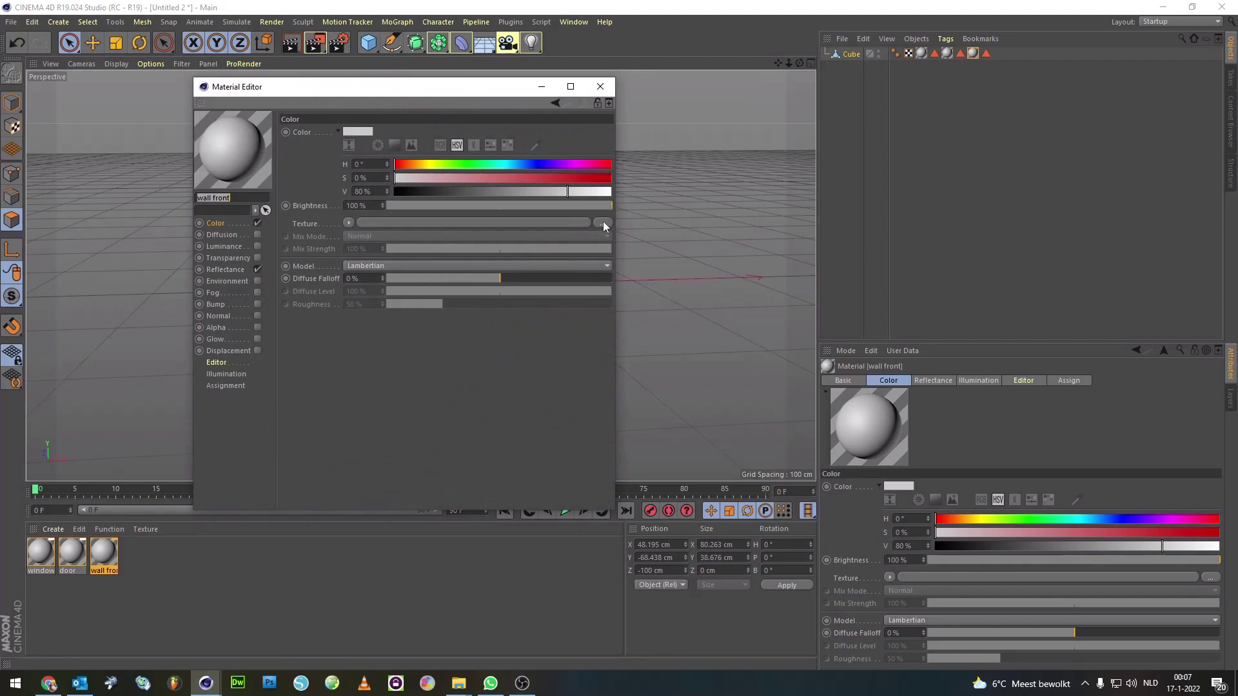
# - Browse the Backup 1 nieuw drive for a Color channel texture image
pyautogui.click(602, 222)
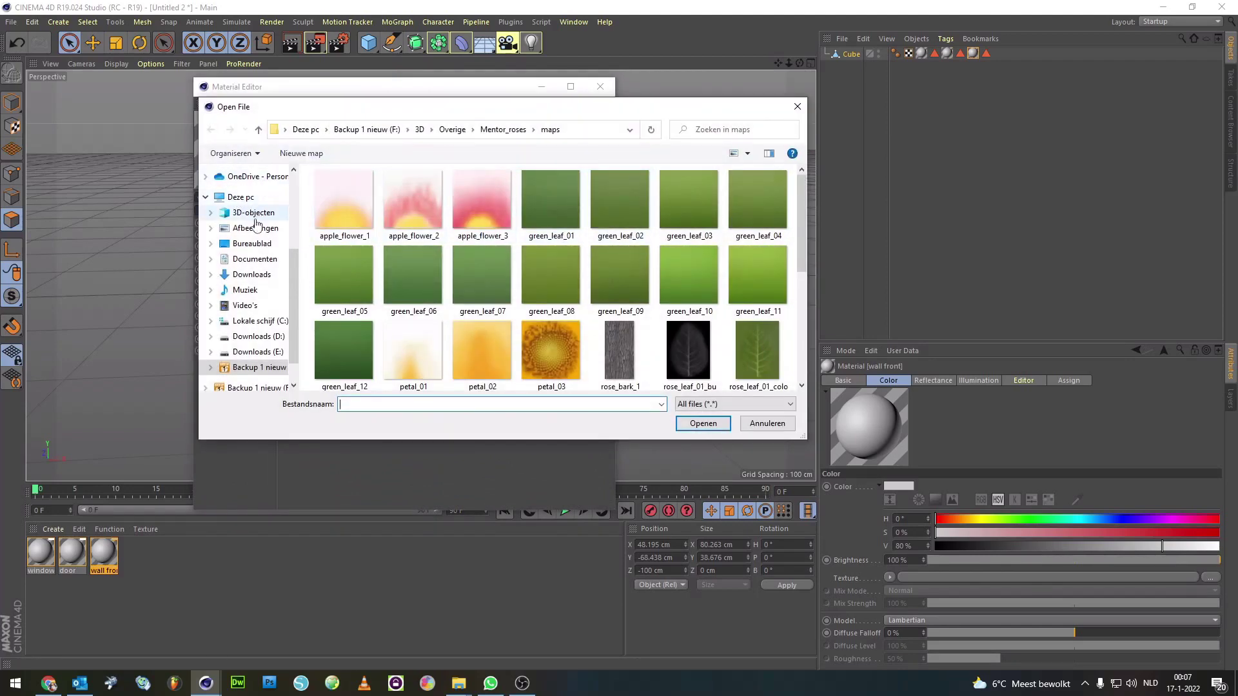
pyautogui.click(255, 367)
pyautogui.scroll(-5, 443, 310)
pyautogui.scroll(-5, 442, 310)
pyautogui.scroll(-5, 433, 289)
pyautogui.scroll(-5, 433, 288)
pyautogui.scroll(-2, 428, 284)
pyautogui.scroll(3, 361, 293)
# - Load bricks001.jpg from the cinema4d add texture folder and copy it into the project
pyautogui.doubleClick(348, 288)
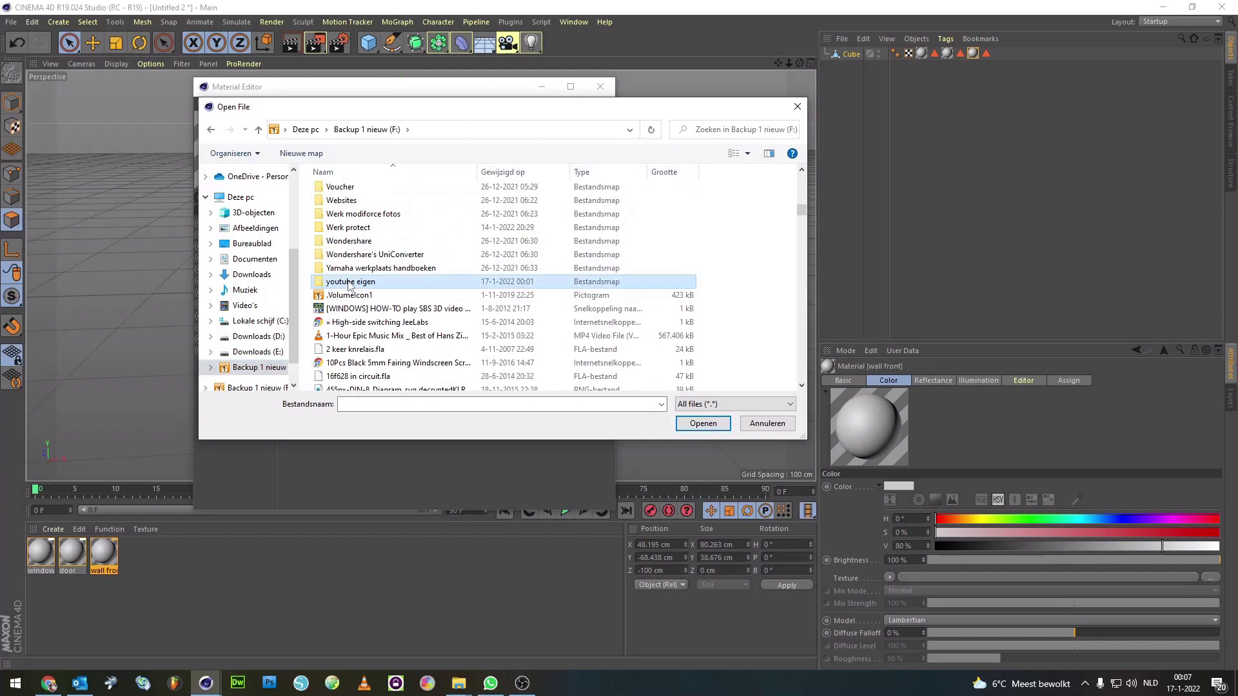
pyautogui.click(389, 205)
pyautogui.doubleClick(389, 205)
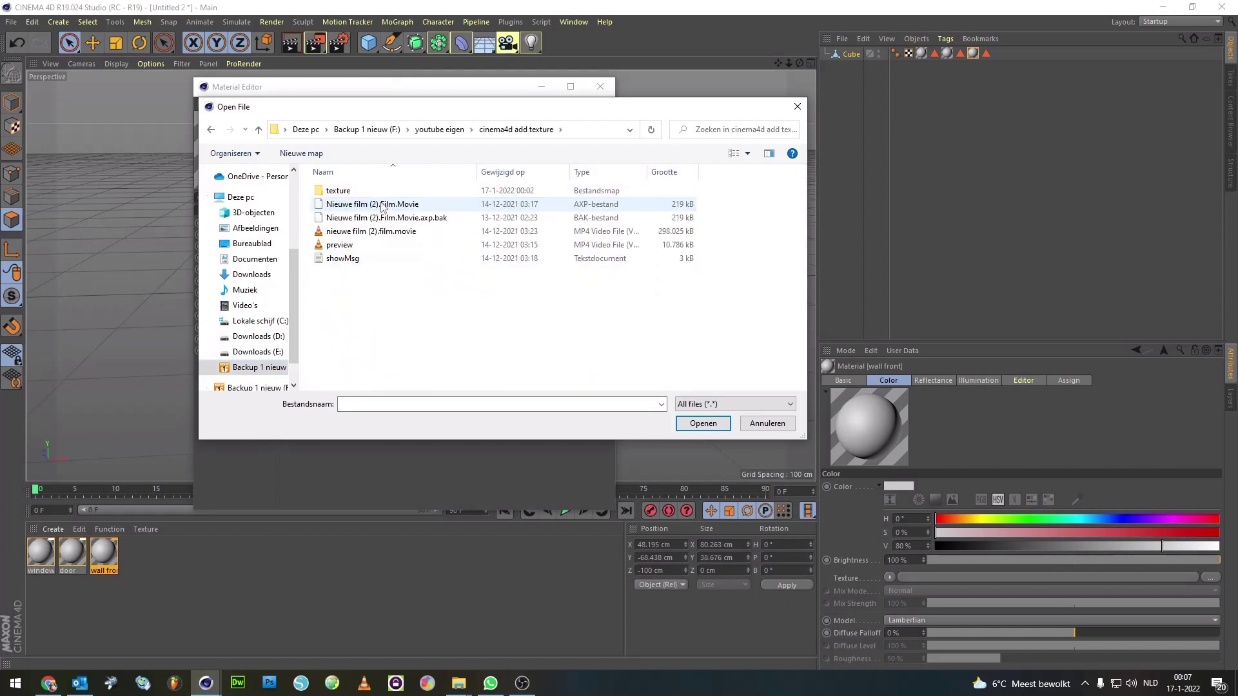
pyautogui.doubleClick(345, 191)
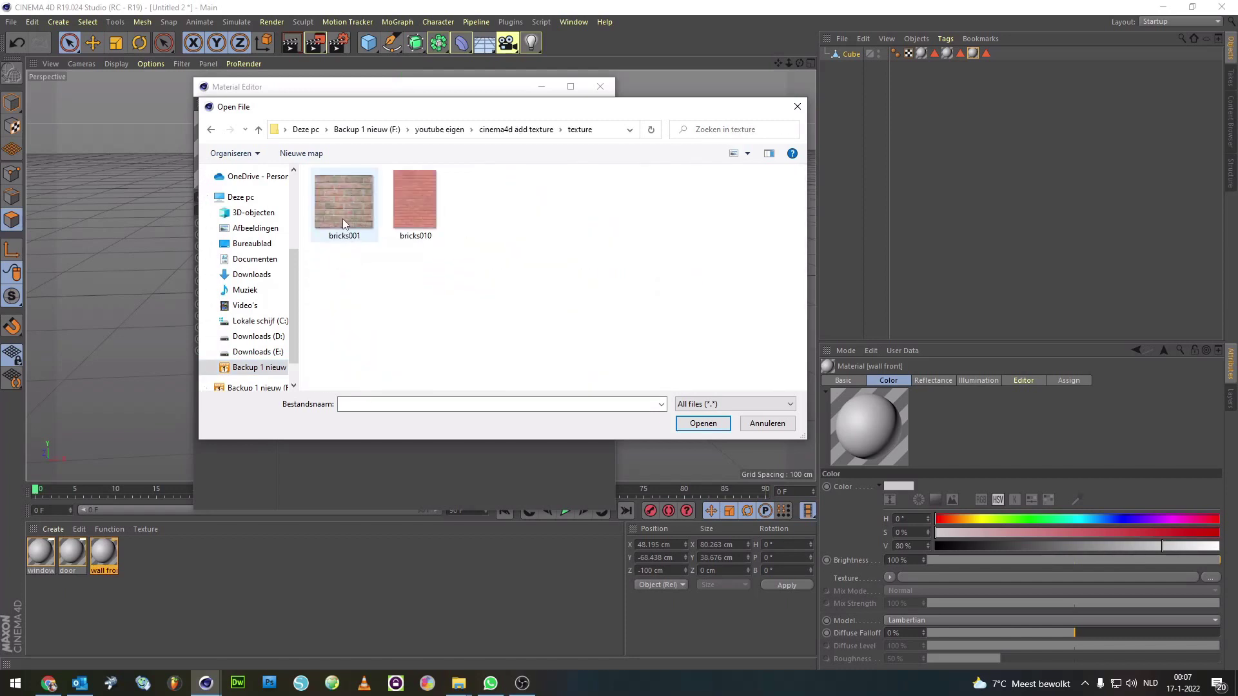
pyautogui.click(342, 218)
pyautogui.click(697, 424)
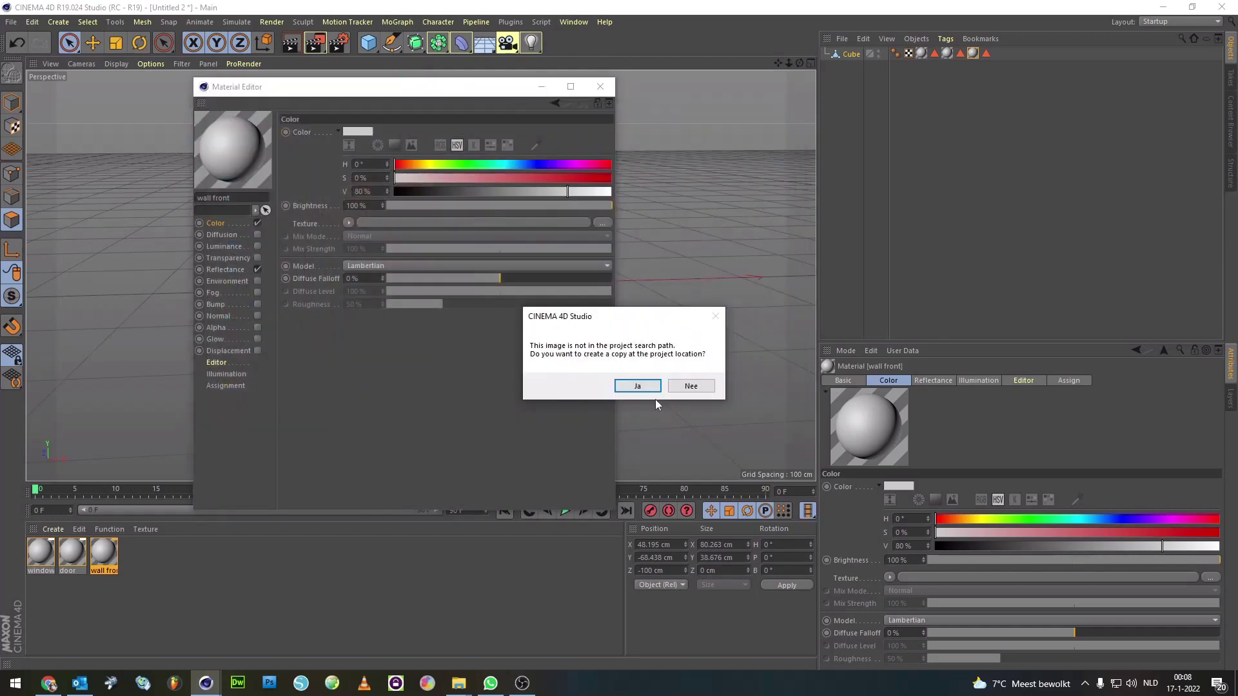
pyautogui.click(637, 386)
pyautogui.click(636, 386)
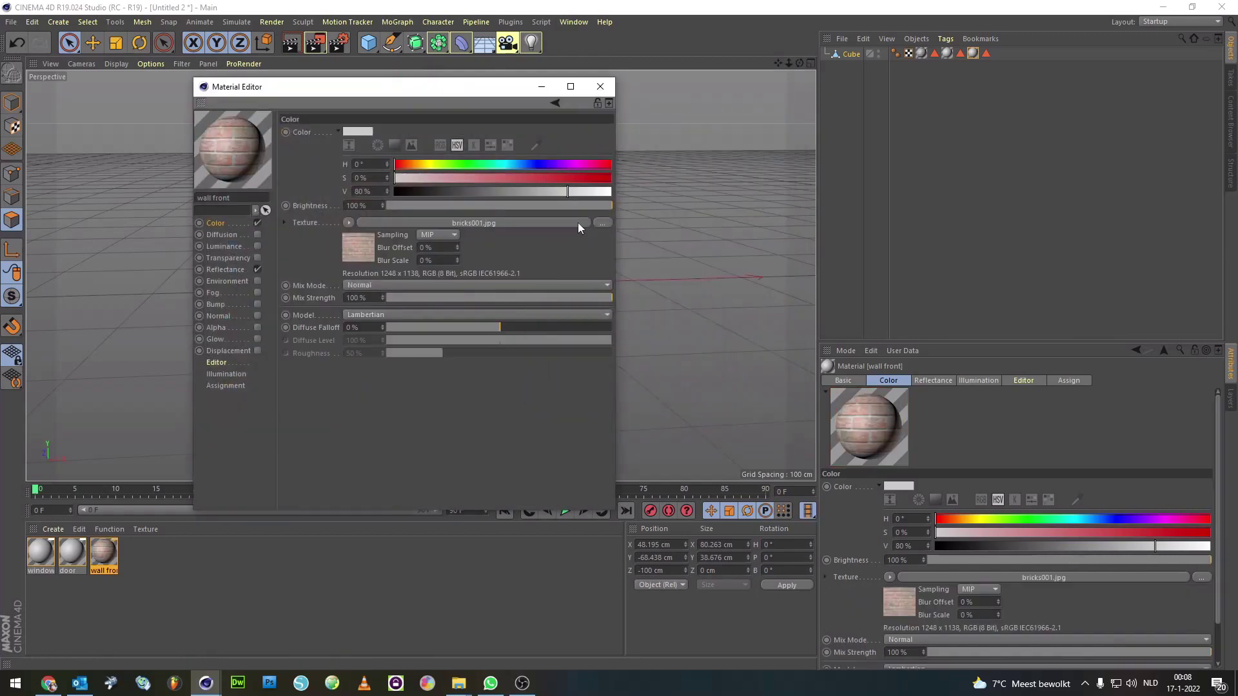
# - Close the Material Editor, recheck the wall front material, and select its texture tag
pyautogui.click(600, 86)
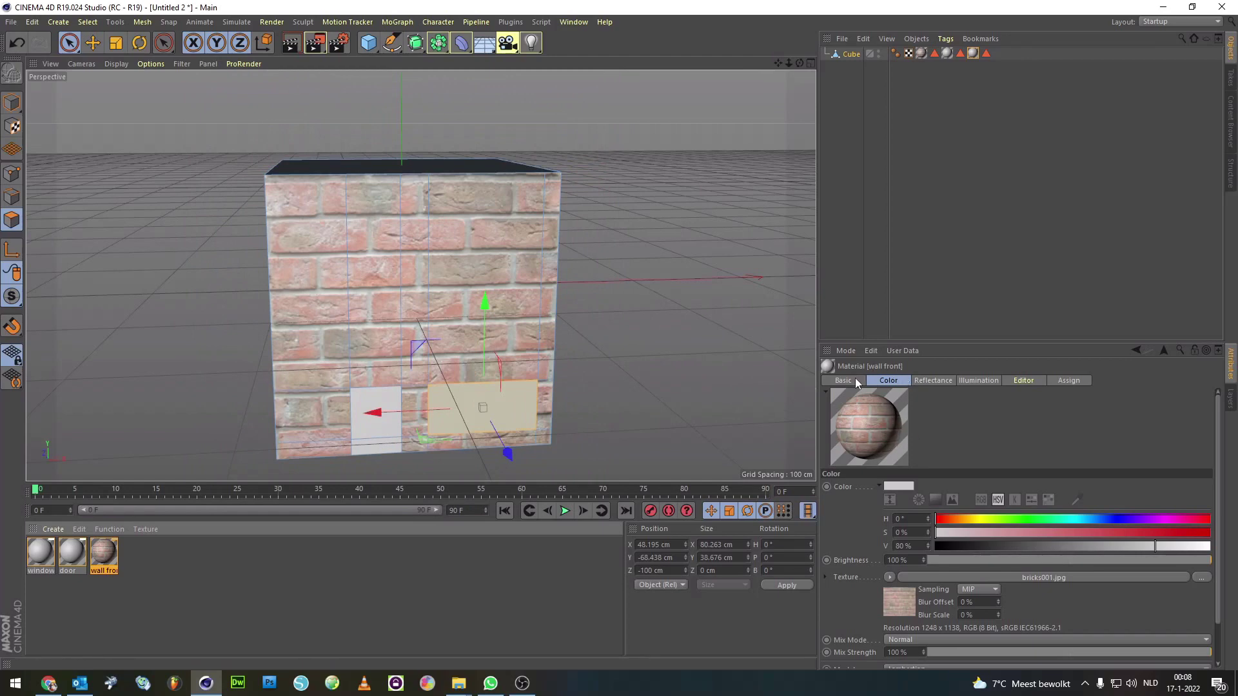
pyautogui.scroll(-3, 1091, 599)
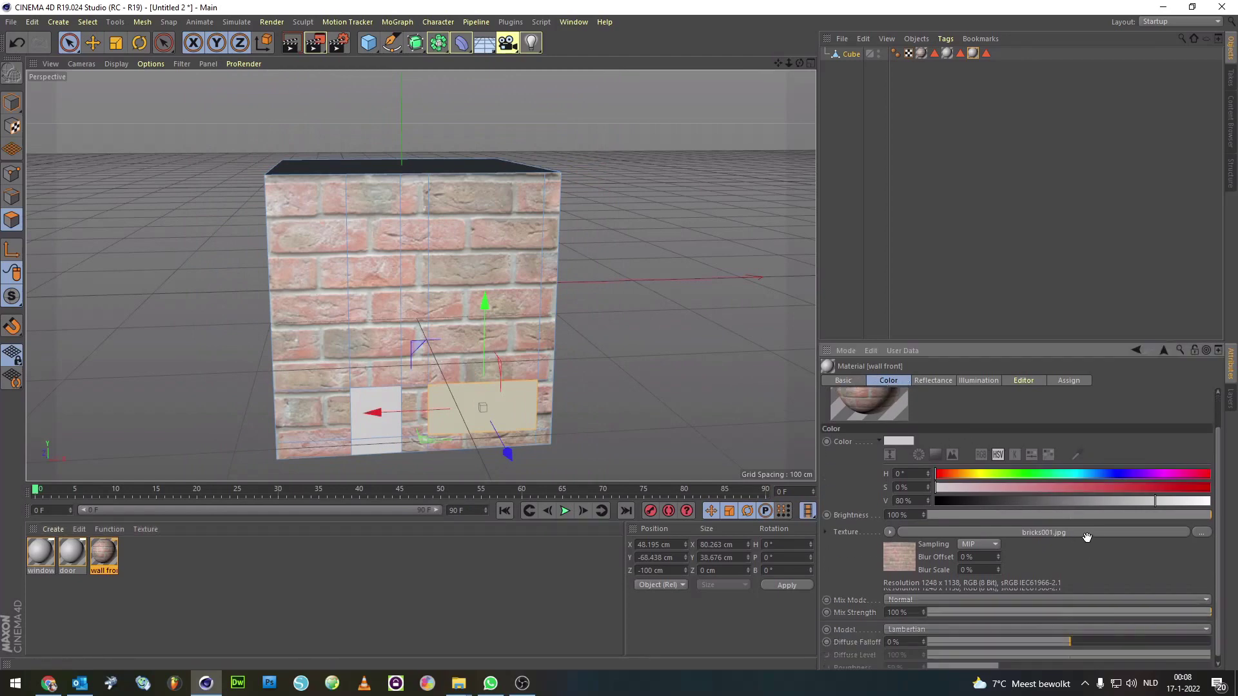
pyautogui.doubleClick(108, 549)
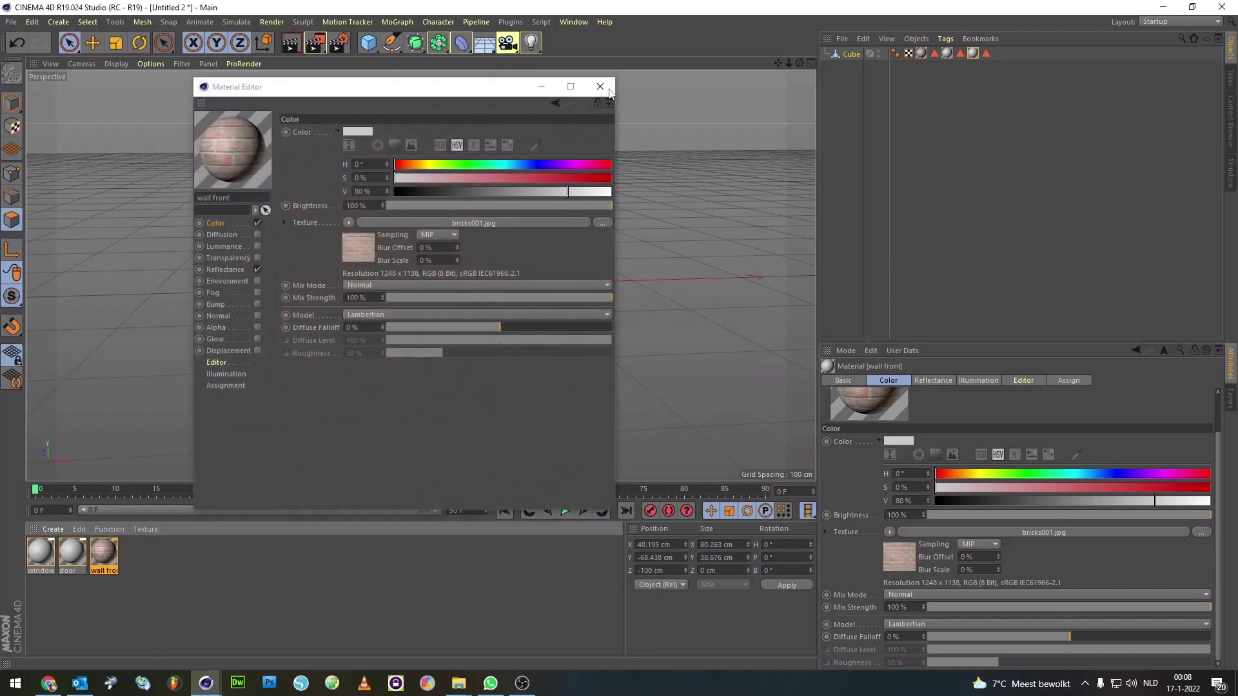
pyautogui.click(601, 87)
pyautogui.click(922, 53)
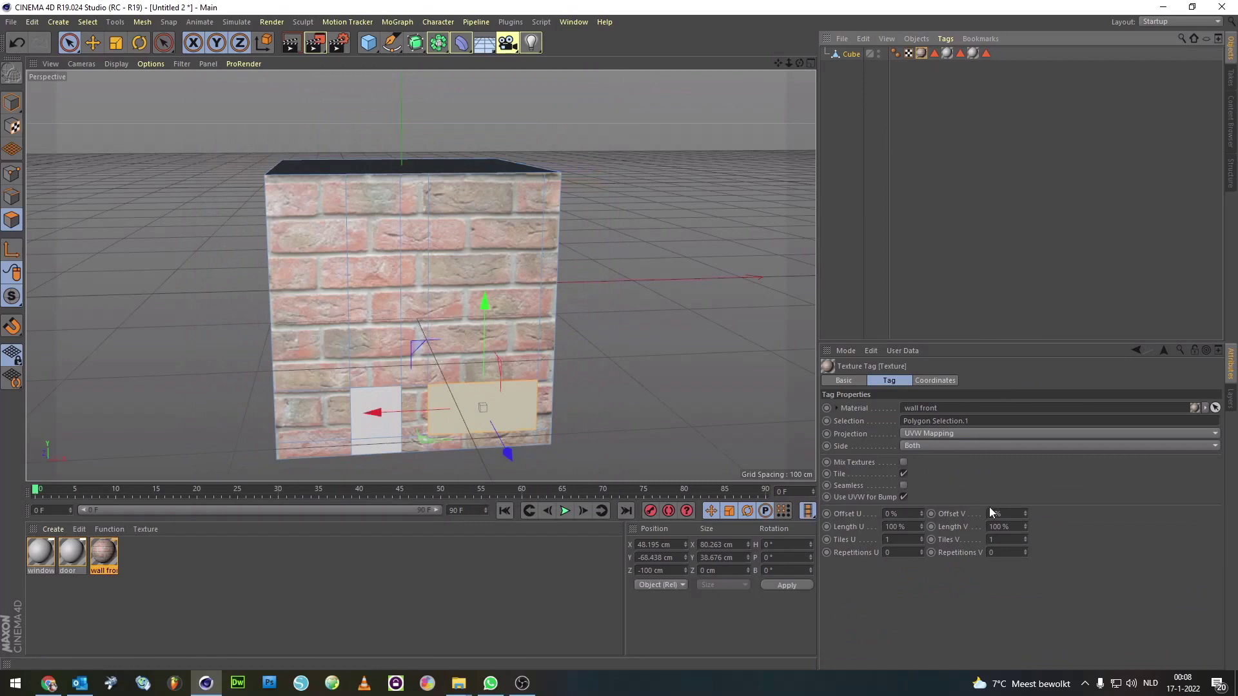
# - Switch the wall front texture tag's projection to Flat
pyautogui.click(909, 527)
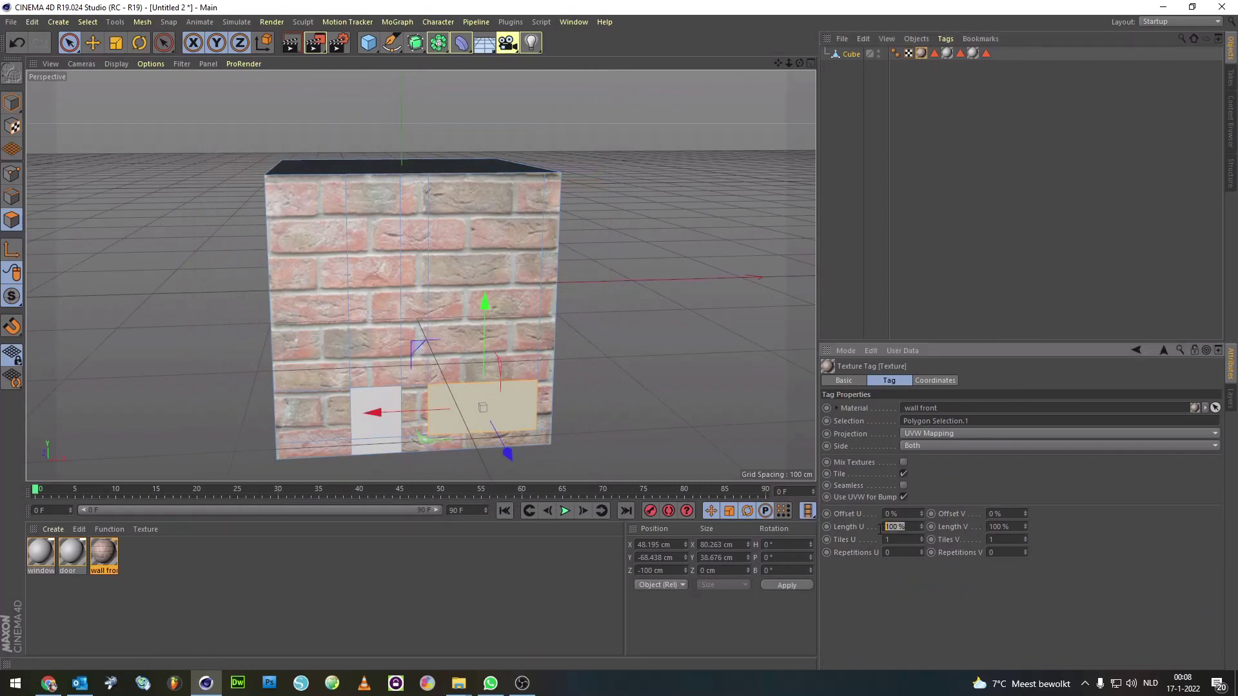
pyautogui.write('1')
pyautogui.press('Tab')
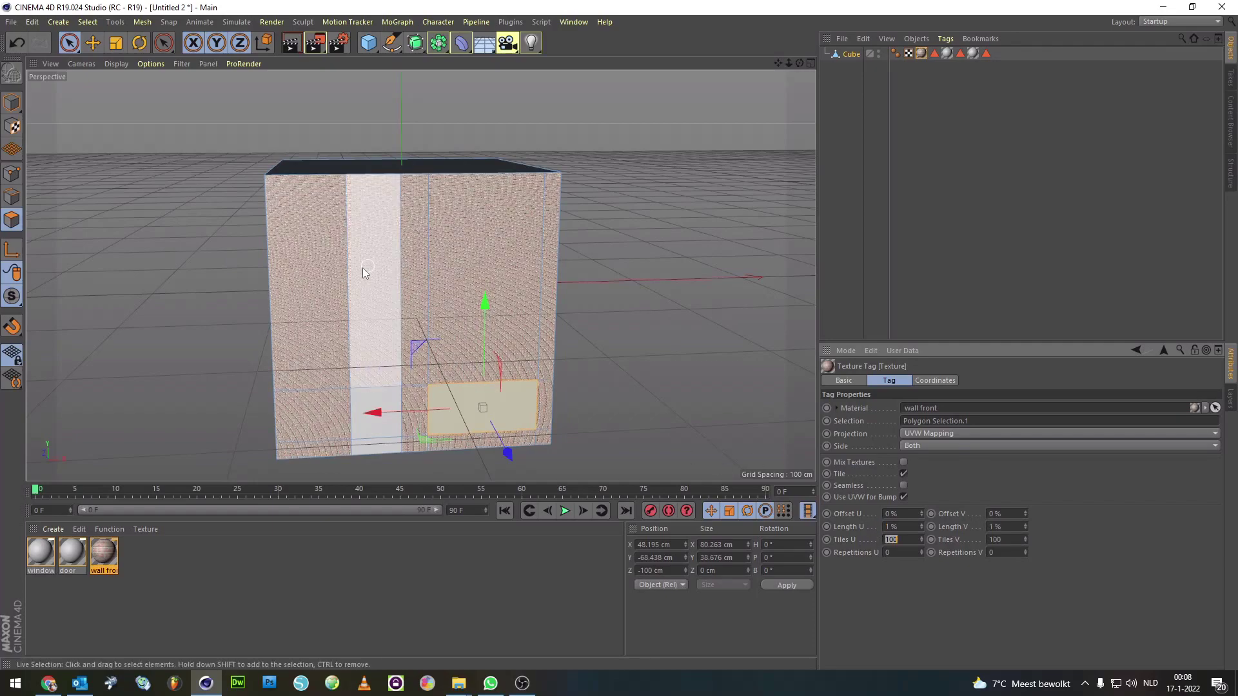
pyautogui.scroll(3, 470, 263)
pyautogui.scroll(2, 470, 263)
pyautogui.scroll(-1, 470, 263)
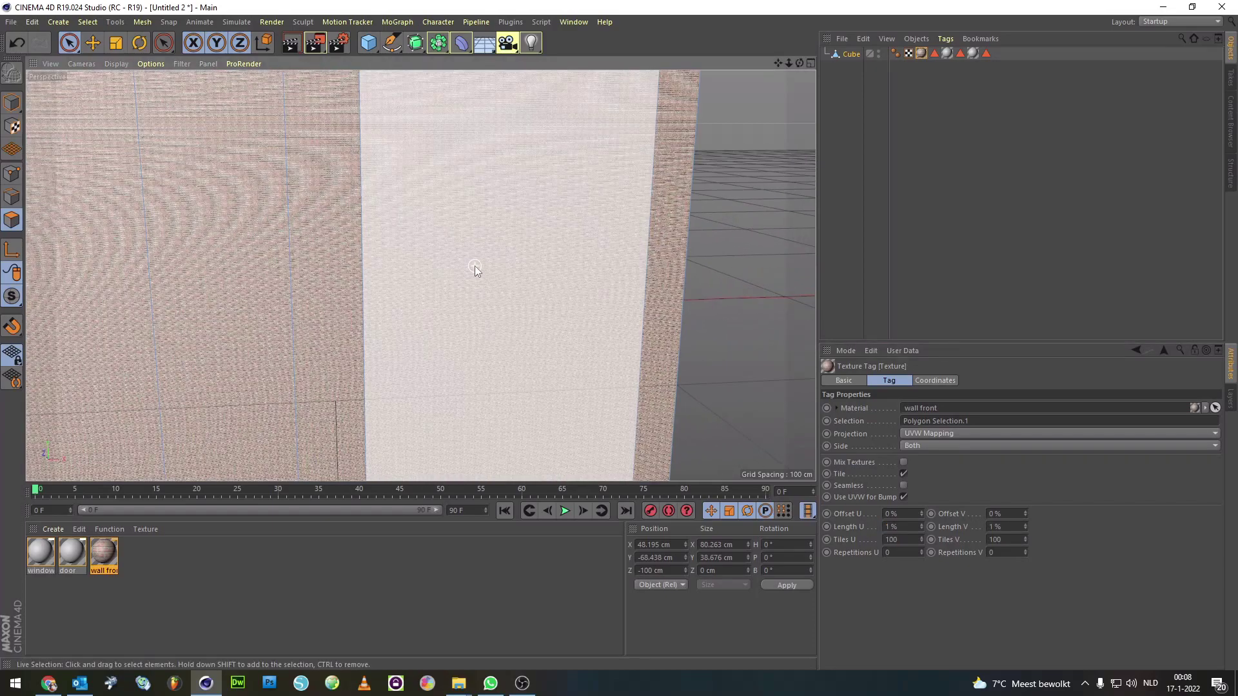
pyautogui.scroll(-2, 475, 266)
pyautogui.scroll(-2, 474, 266)
pyautogui.scroll(-1, 493, 290)
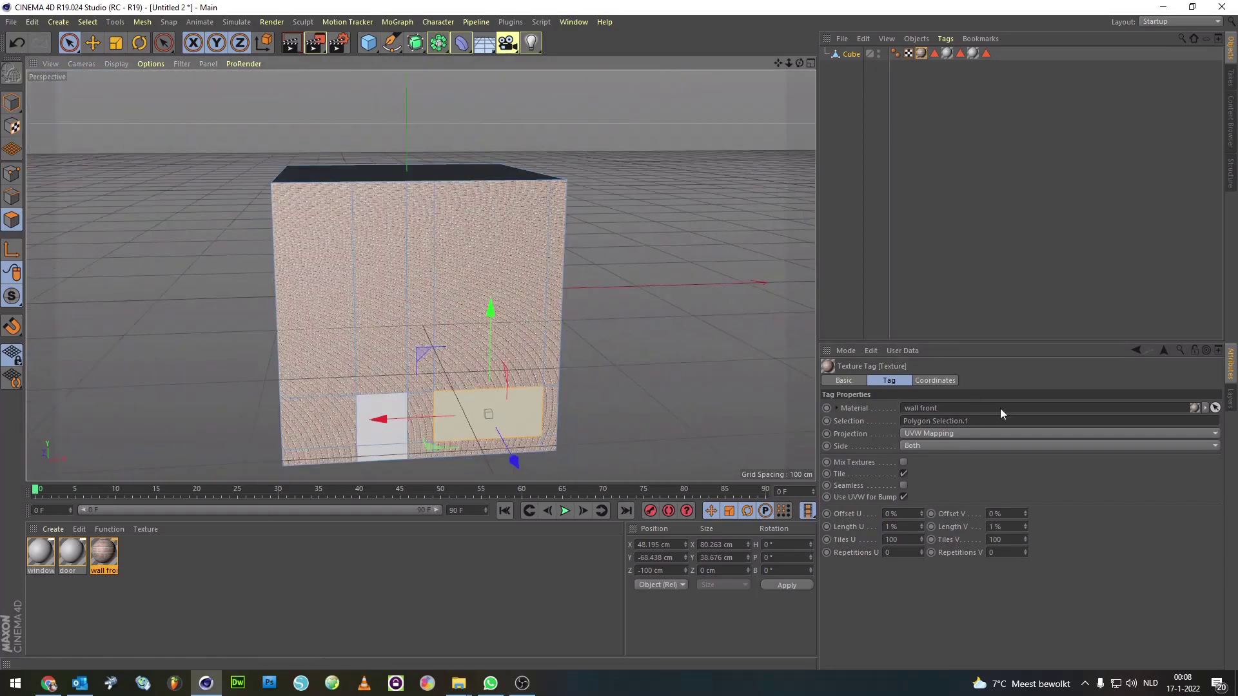
pyautogui.click(958, 433)
pyautogui.click(933, 467)
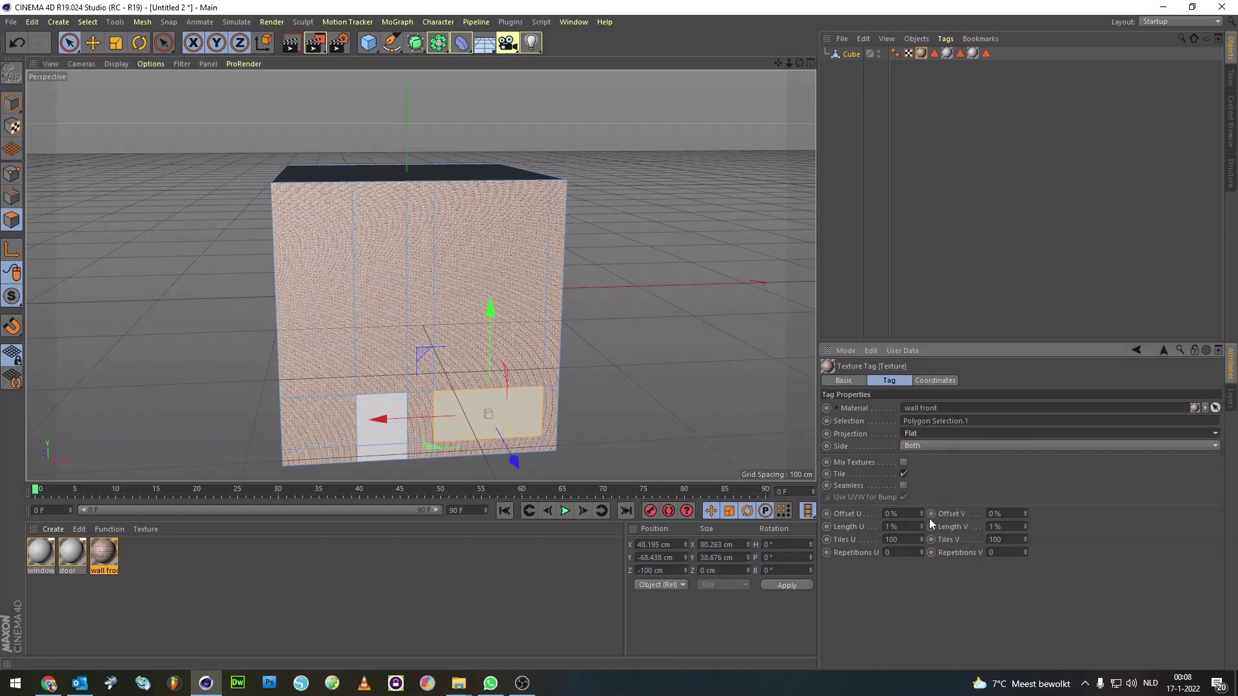
# - Set the texture length to 20% so the bricks tile 5×5, and inspect the wall
pyautogui.click(909, 528)
pyautogui.write('10')
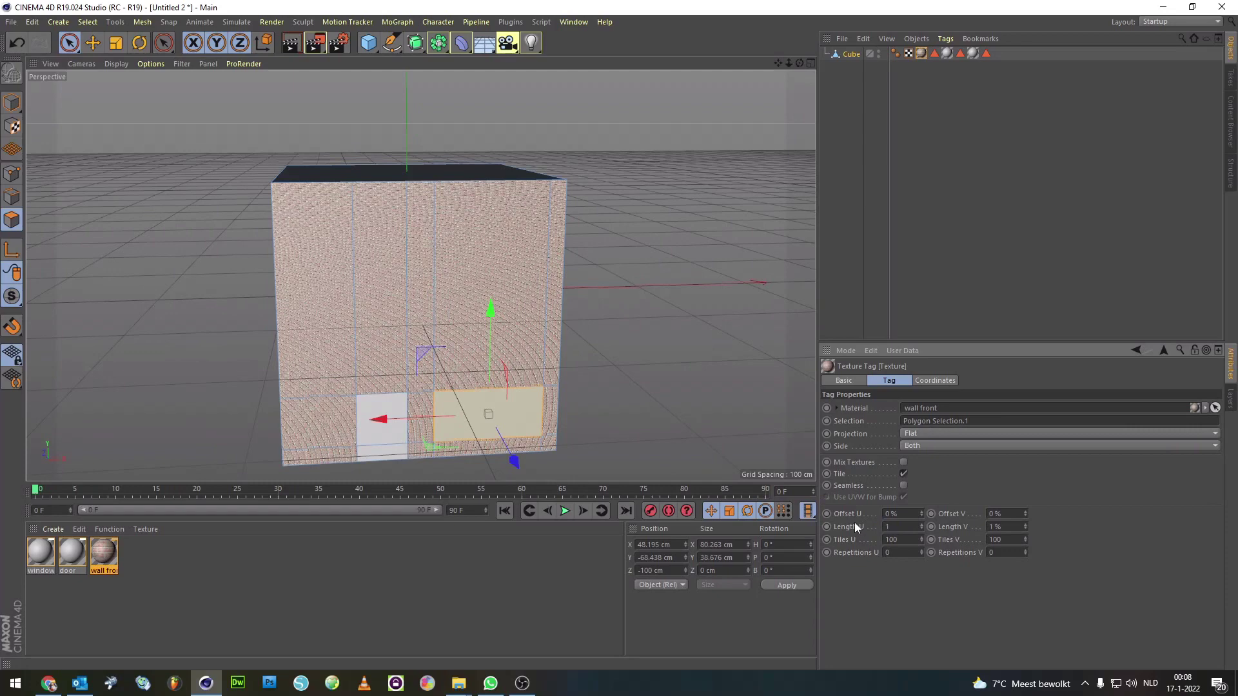
pyautogui.press('Tab')
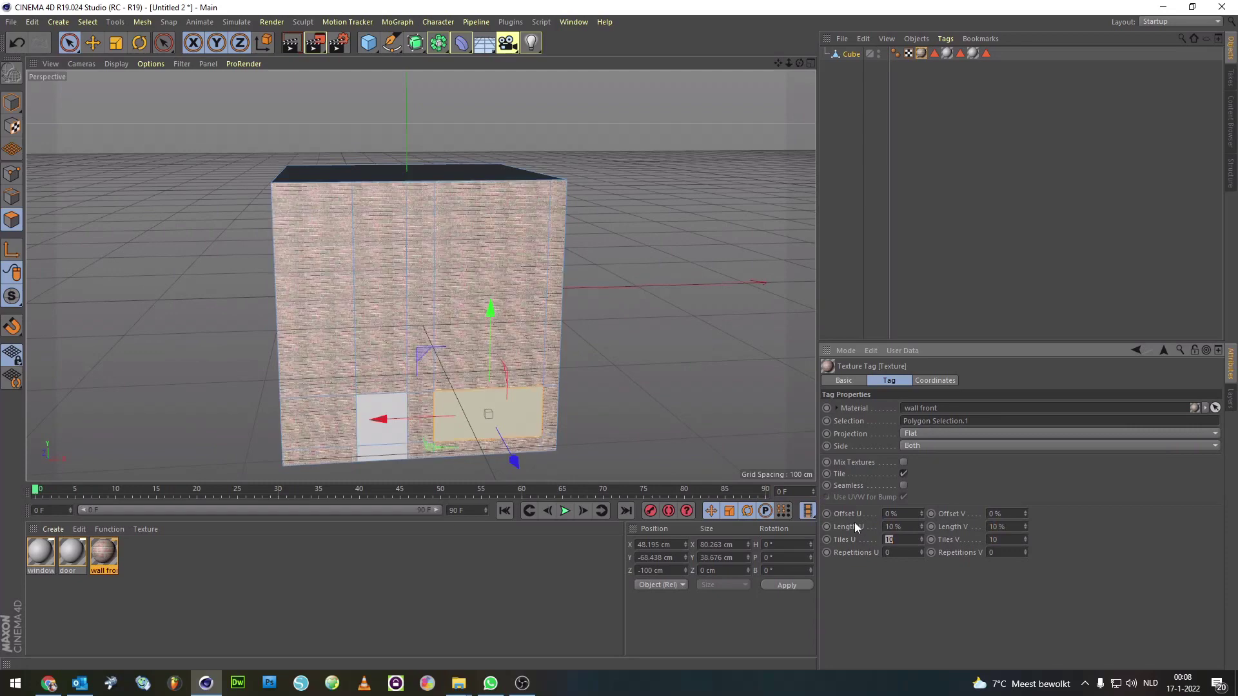
pyautogui.write('20')
pyautogui.press('Tab')
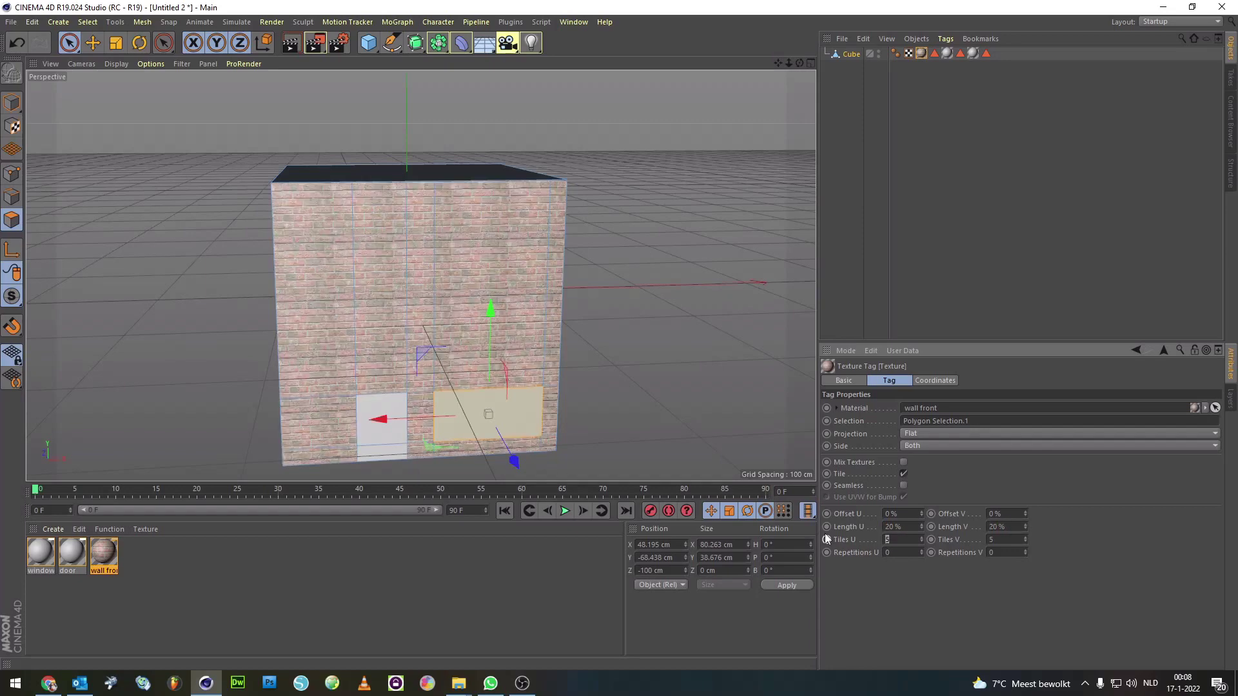
pyautogui.moveTo(800, 62)
pyautogui.mouseDown()
pyautogui.moveTo(710, 74)
pyautogui.moveTo(790, 69)
pyautogui.mouseUp()
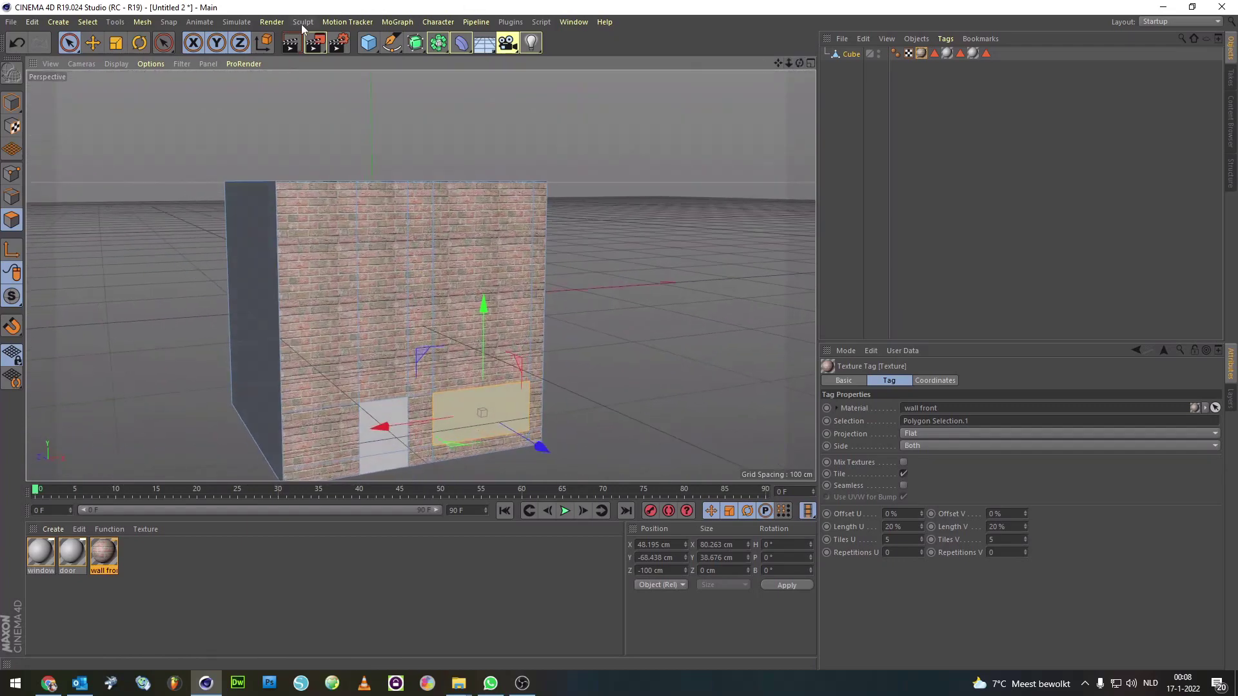
pyautogui.click(272, 21)
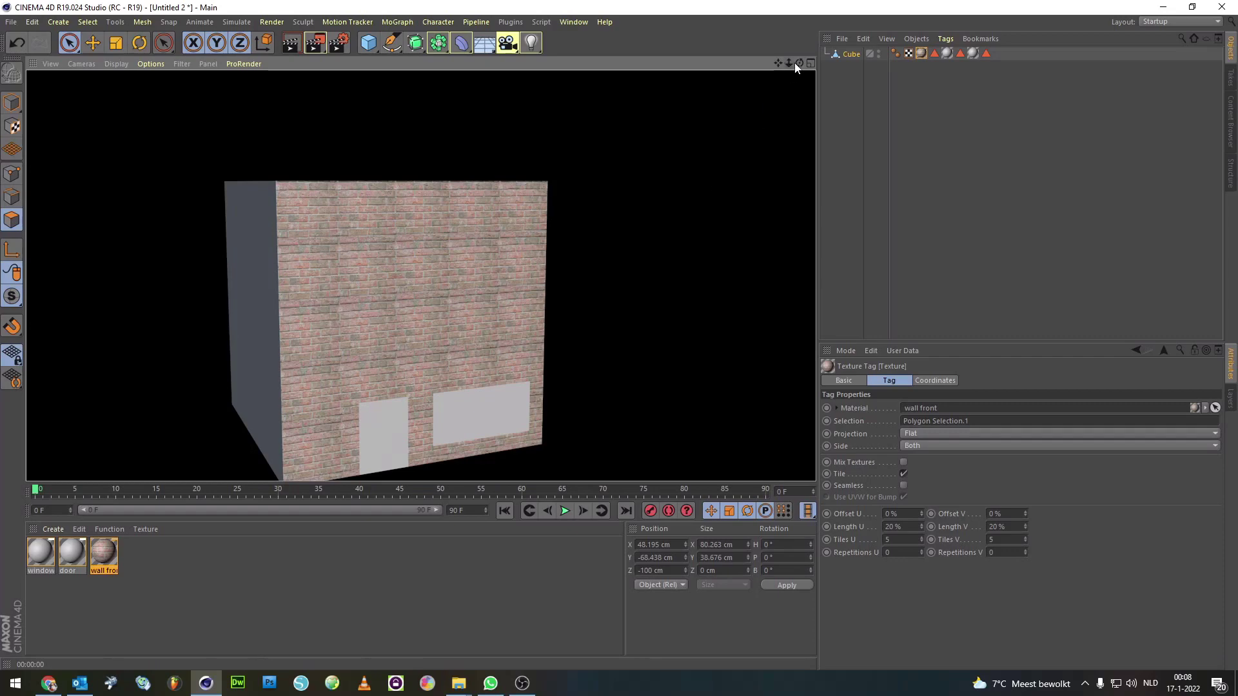
pyautogui.moveTo(800, 62); pyautogui.dragTo(797, 62)
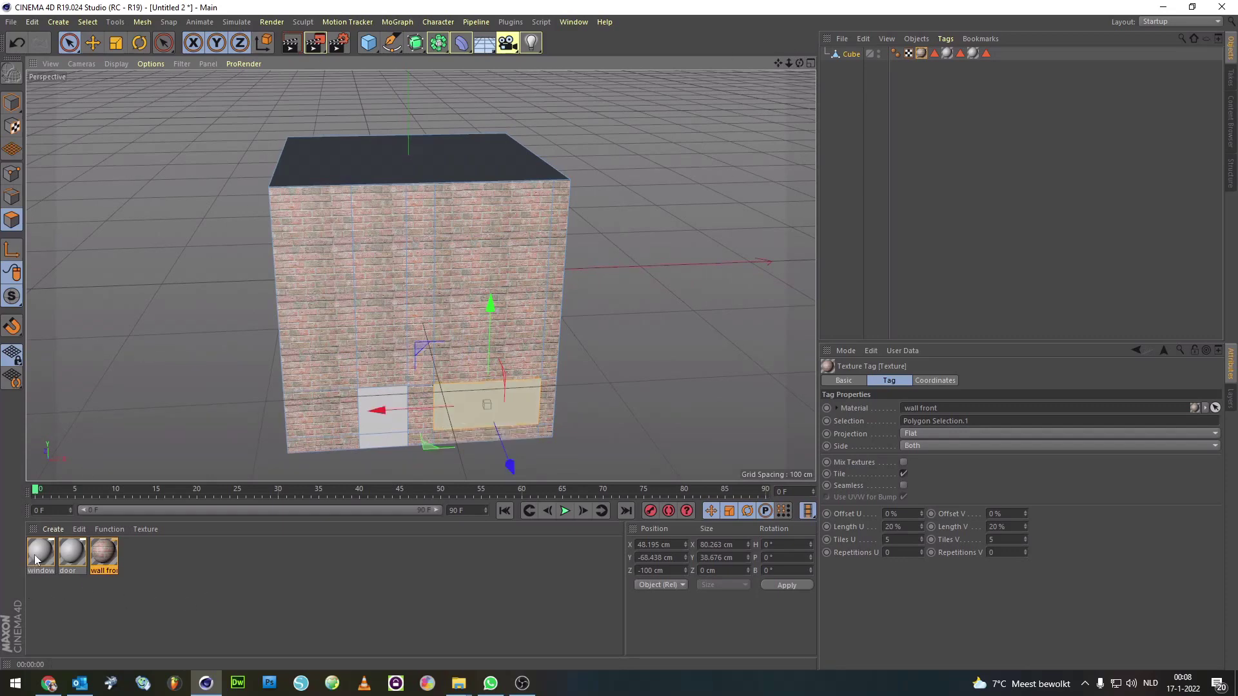
pyautogui.doubleClick(67, 555)
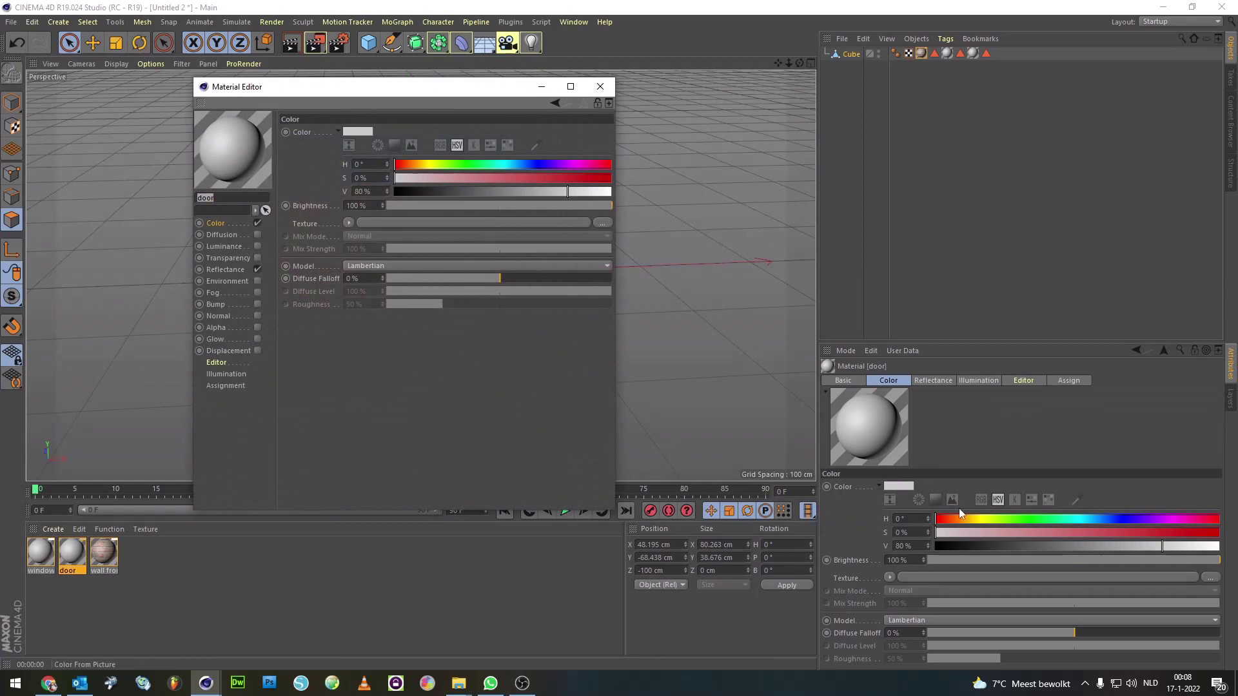
# - Set the door material's colour to hue 233° and saturation 78%
pyautogui.moveTo(940, 519); pyautogui.dragTo(1121, 517)
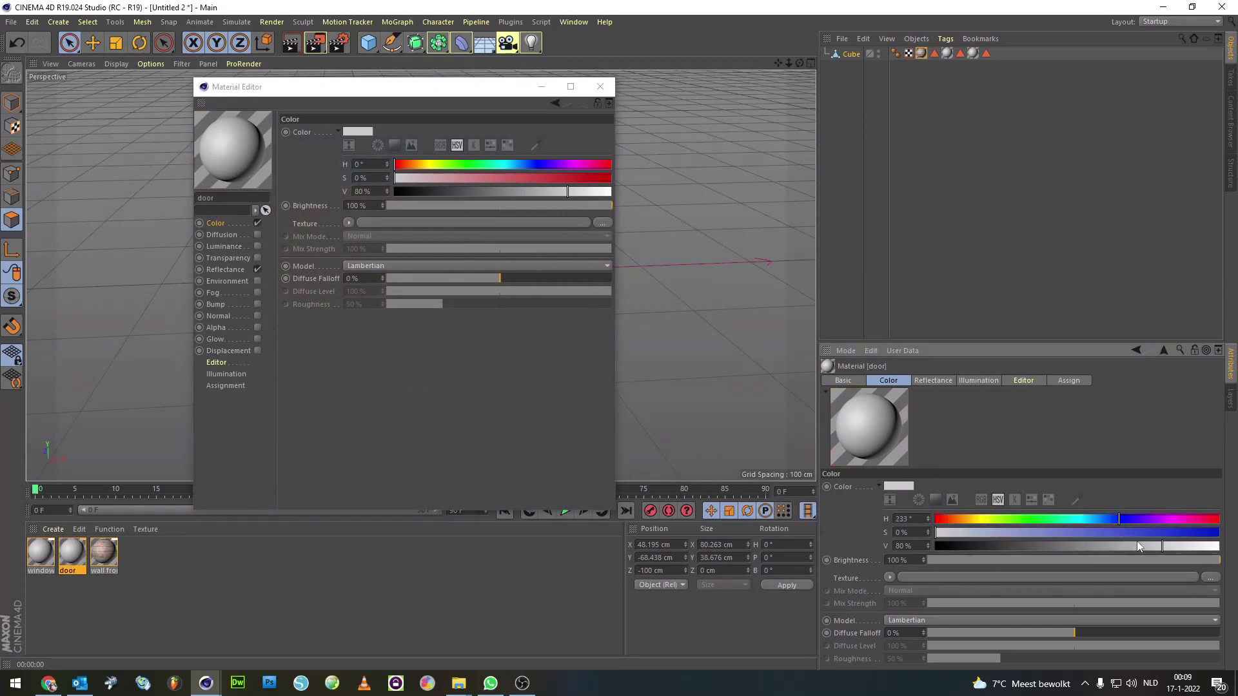
pyautogui.moveTo(1138, 532); pyautogui.dragTo(1158, 534)
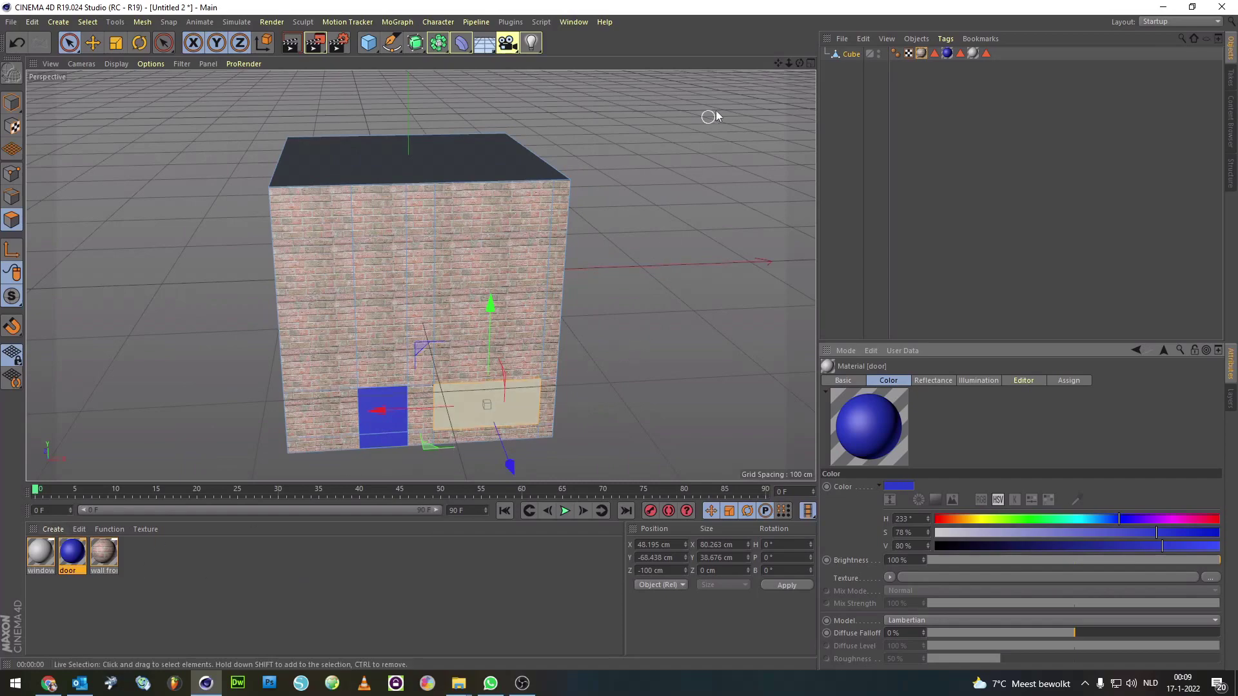
# - Orbit around the cube, then select all of its faces with Live Selection and Select All
pyautogui.moveTo(798, 67); pyautogui.dragTo(420, 276)
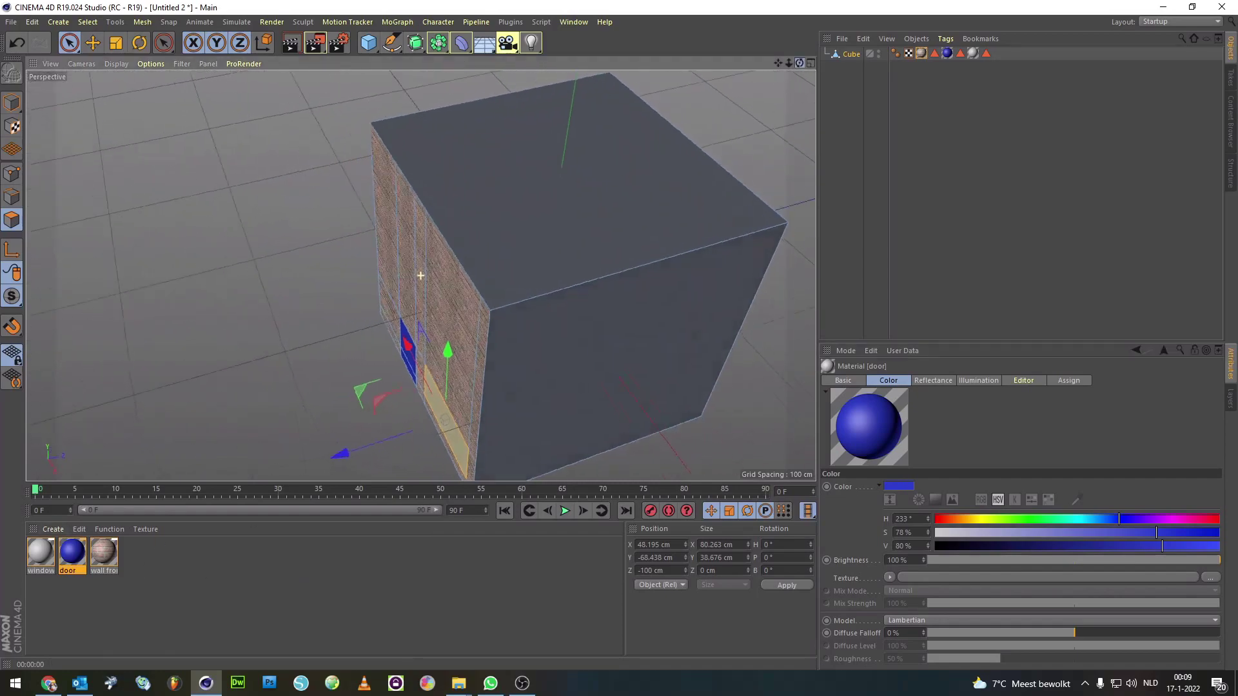
pyautogui.moveTo(421, 276)
pyautogui.mouseDown()
pyautogui.moveTo(791, 71)
pyautogui.moveTo(374, 152)
pyautogui.mouseUp()
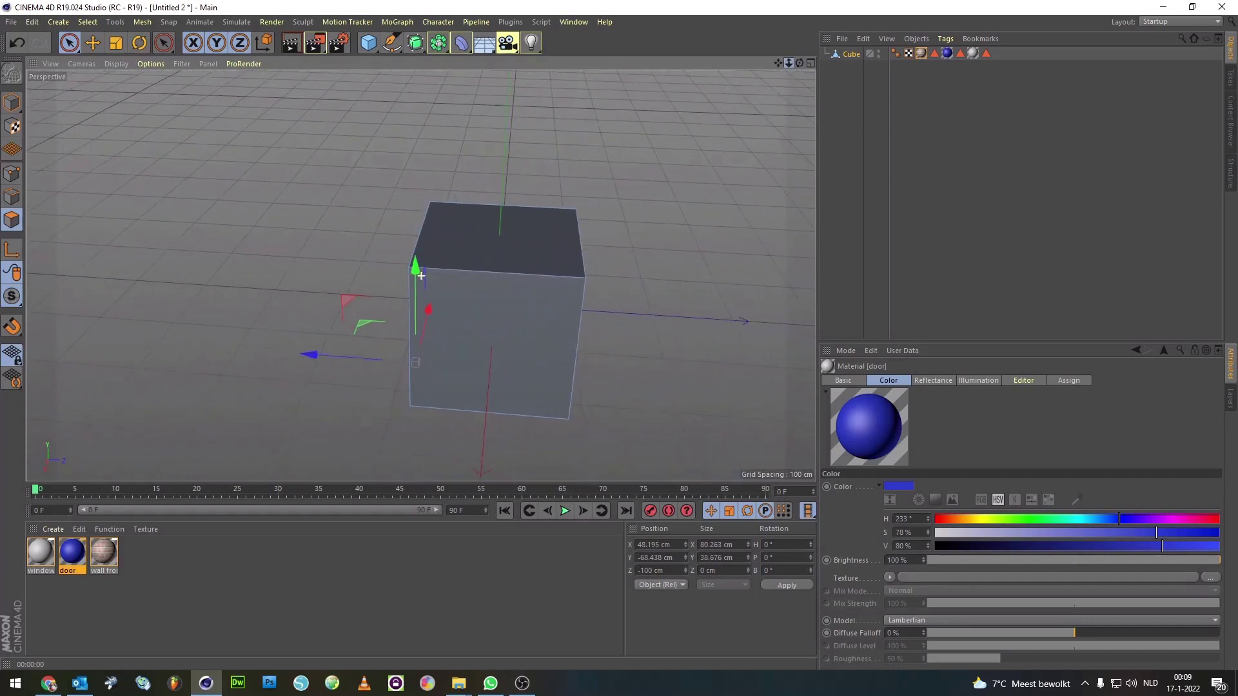
pyautogui.click(69, 43)
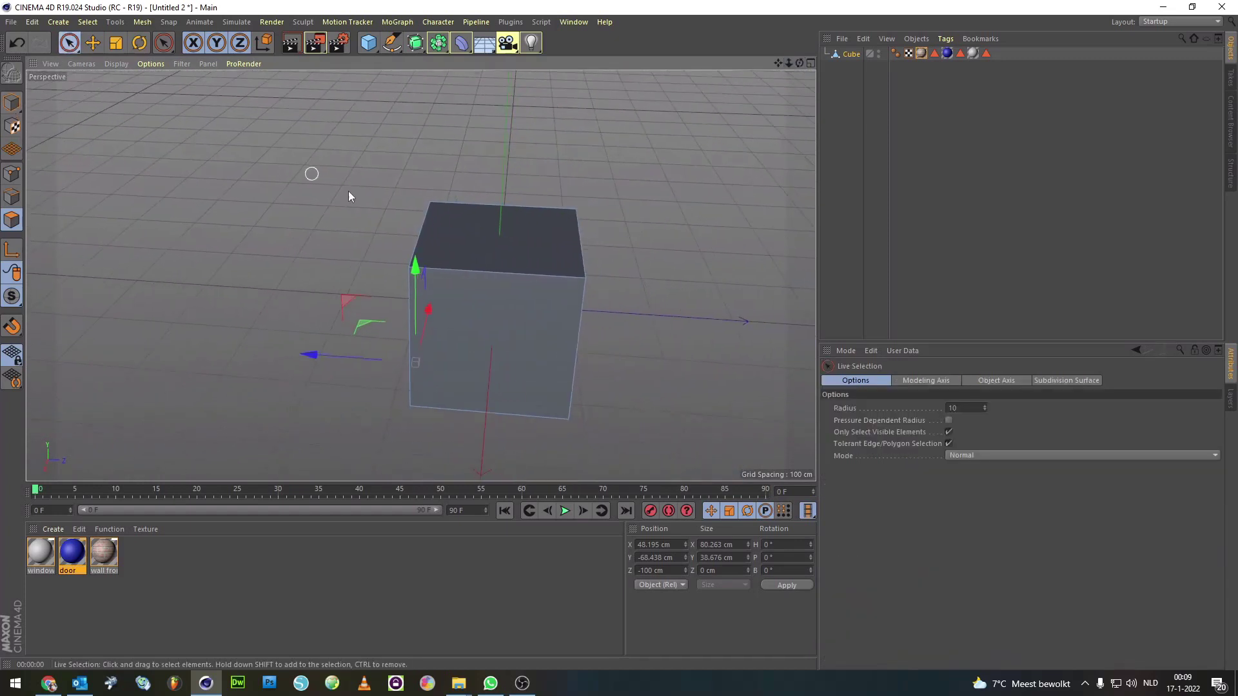
pyautogui.click(489, 314)
pyautogui.keyDown('shift'); pyautogui.click(508, 257); pyautogui.keyUp('shift')
pyautogui.hotkey('ctrl', 'a')
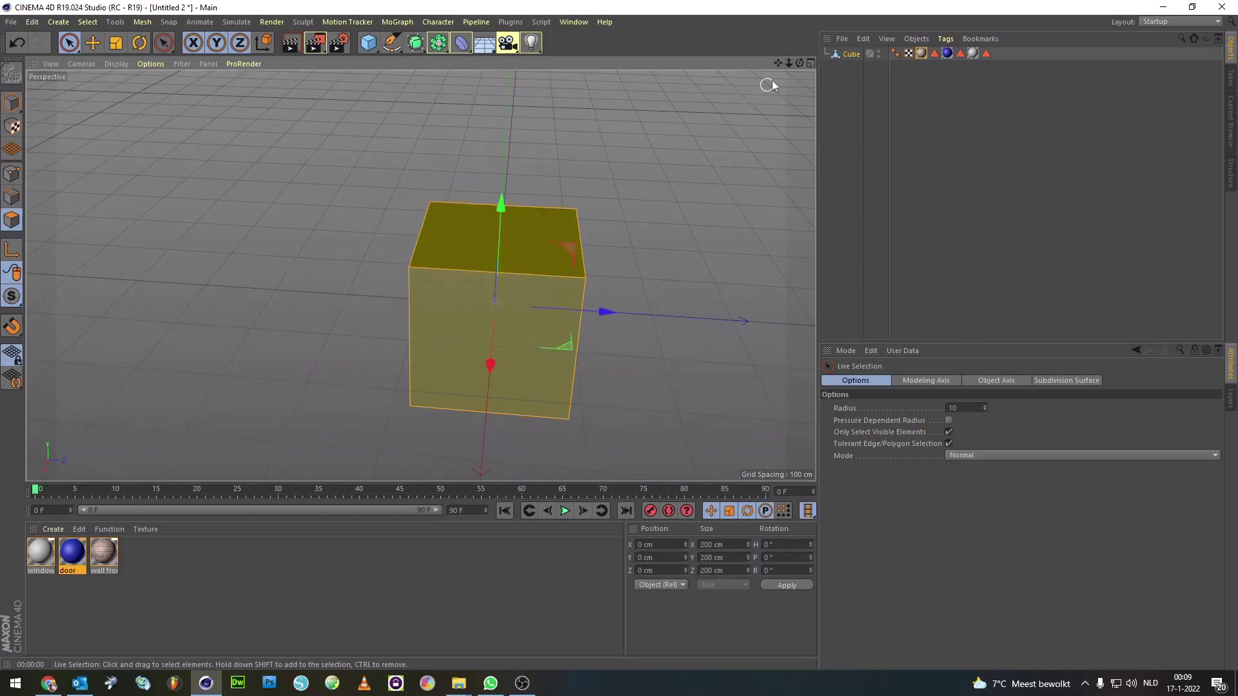
# - Orbit above the cube and adjust the front face so the remaining faces stay selected
pyautogui.moveTo(799, 62); pyautogui.dragTo(748, 101)
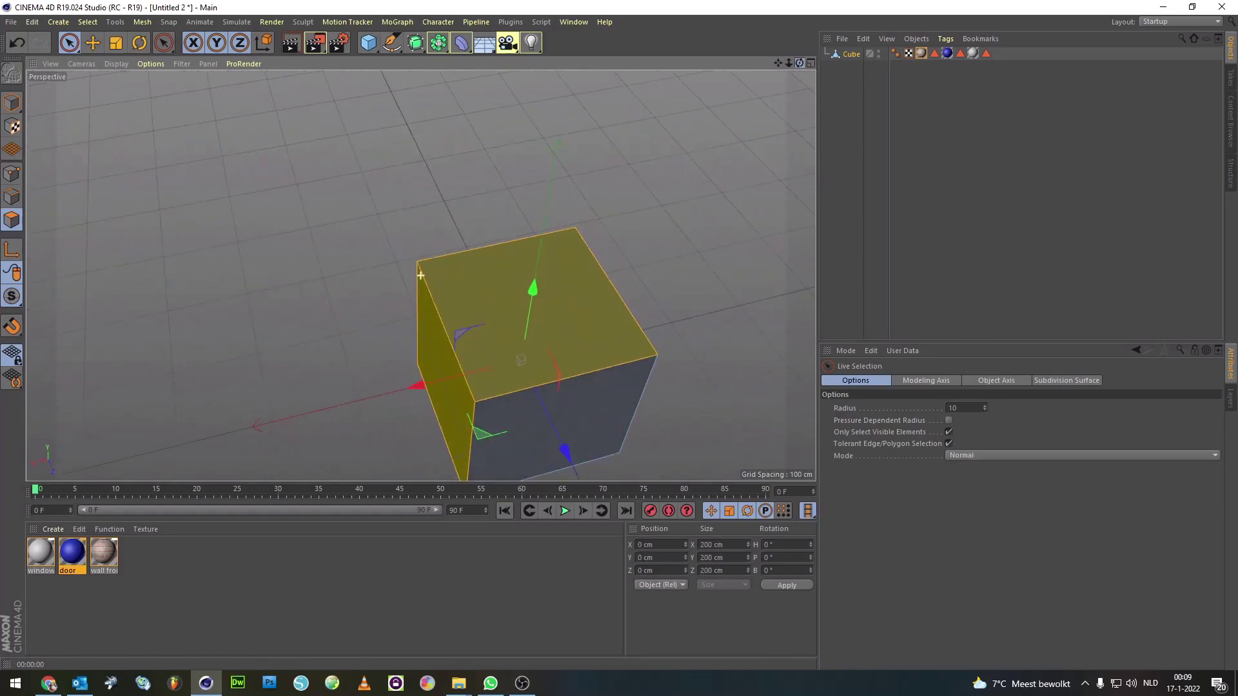
pyautogui.keyDown('shift'); pyautogui.click(477, 426); pyautogui.keyUp('shift')
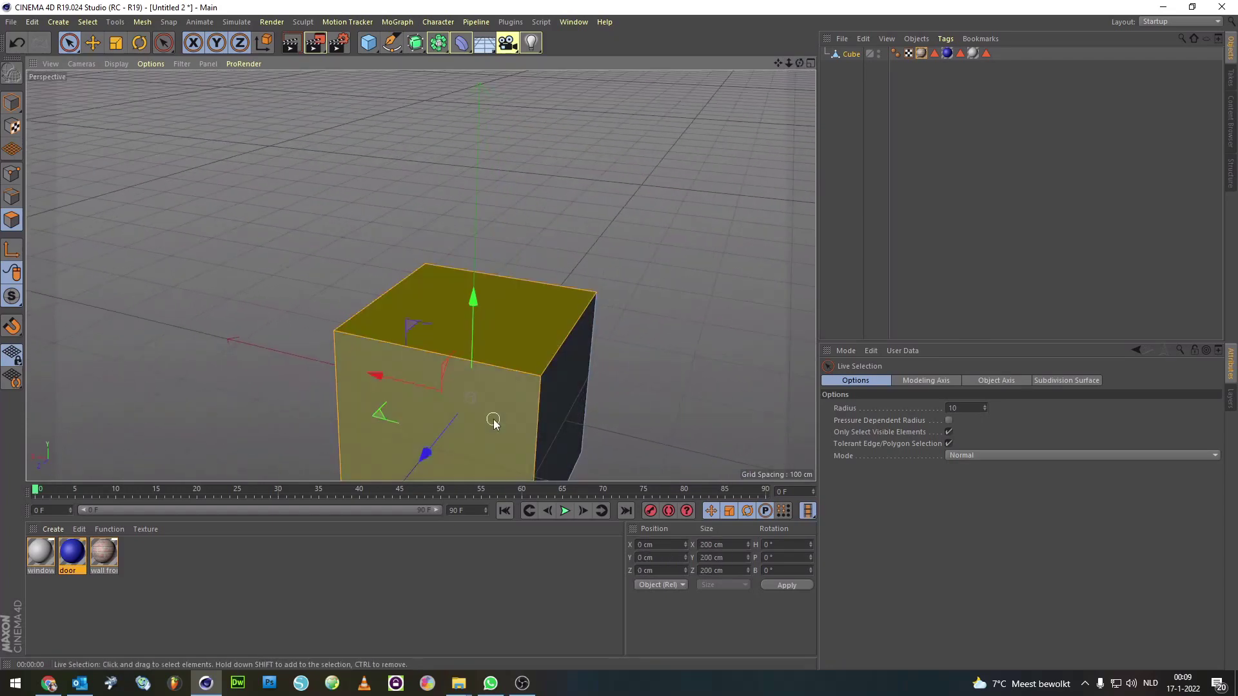
pyautogui.moveTo(471, 398); pyautogui.dragTo(421, 276, button='middle')
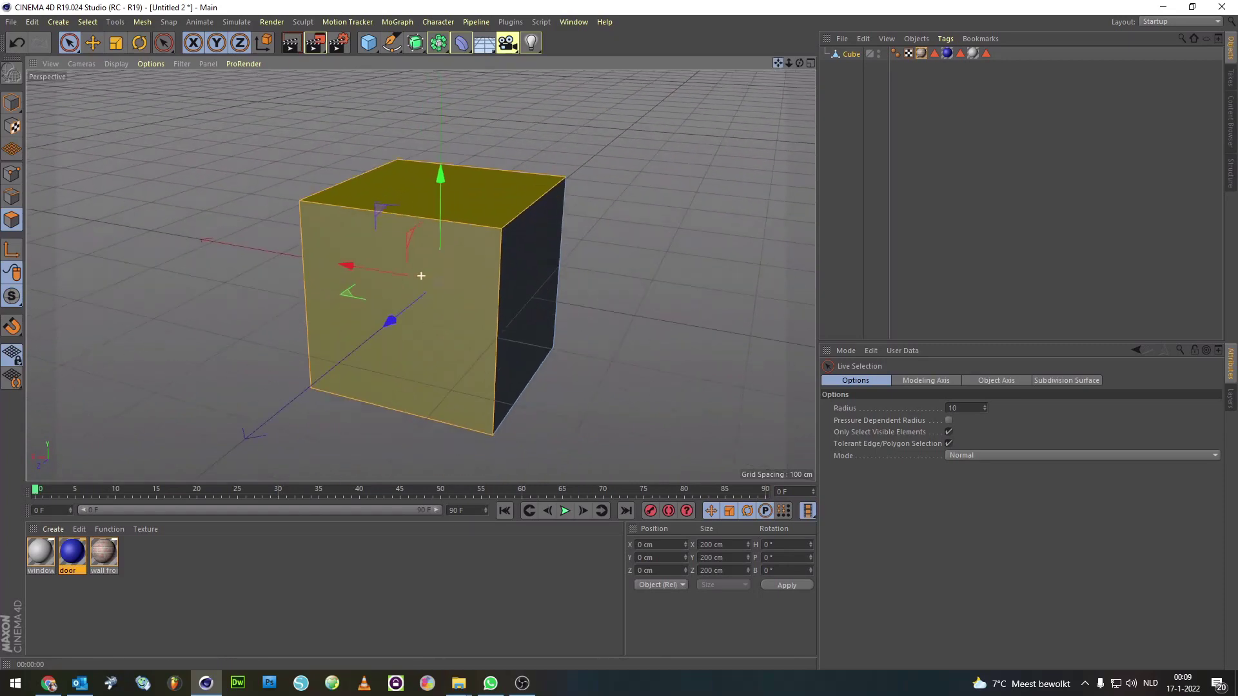
pyautogui.moveTo(799, 63); pyautogui.dragTo(756, 96)
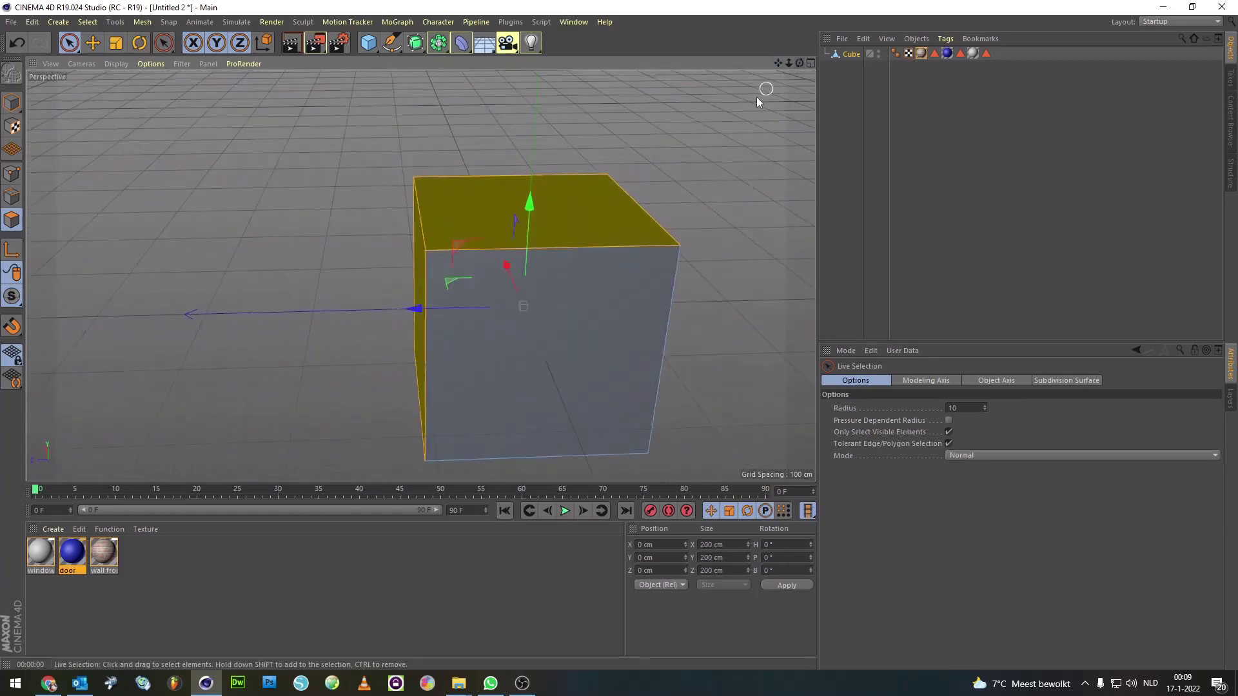
pyautogui.click(52, 530)
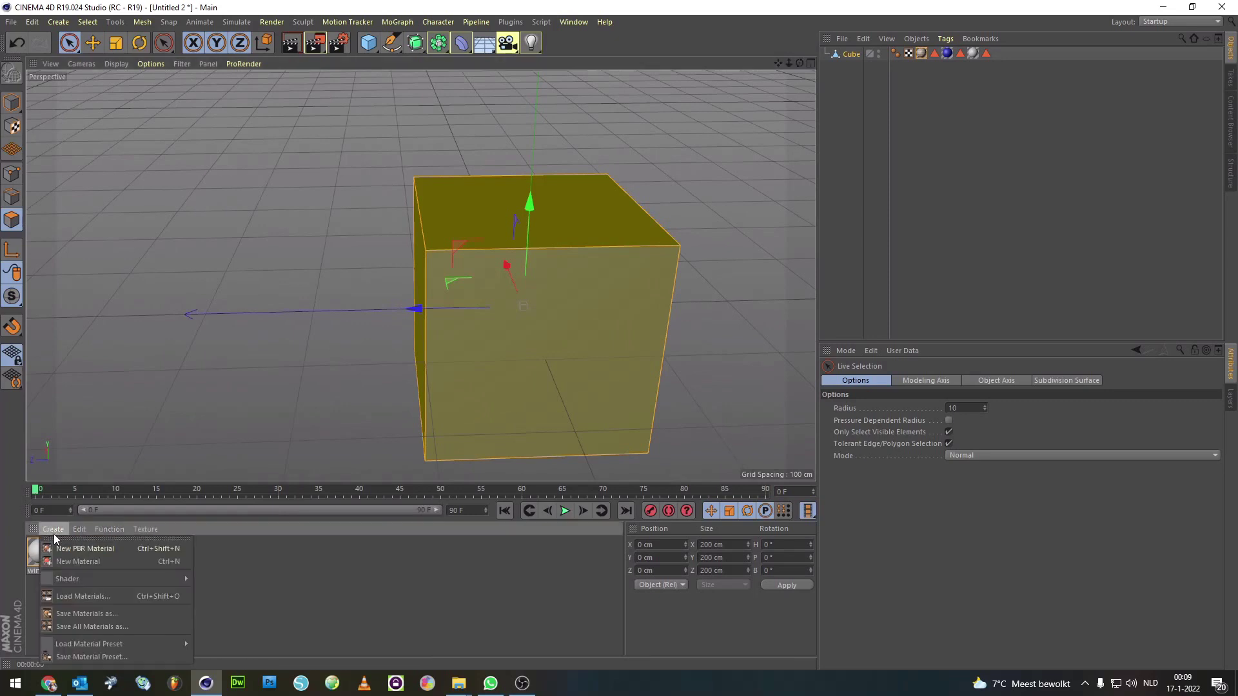
# - Create a new material named 'wall rest' and apply it to the selected cube faces
pyautogui.click(83, 560)
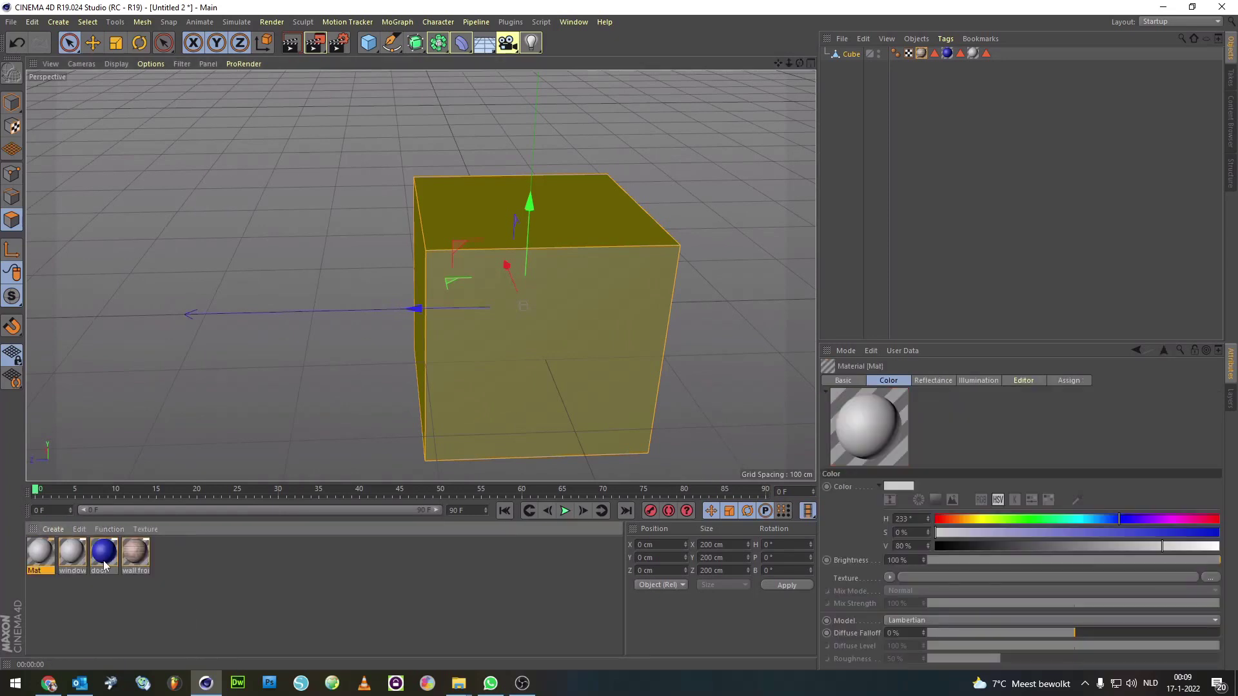
pyautogui.doubleClick(40, 571)
pyautogui.write('all rest')
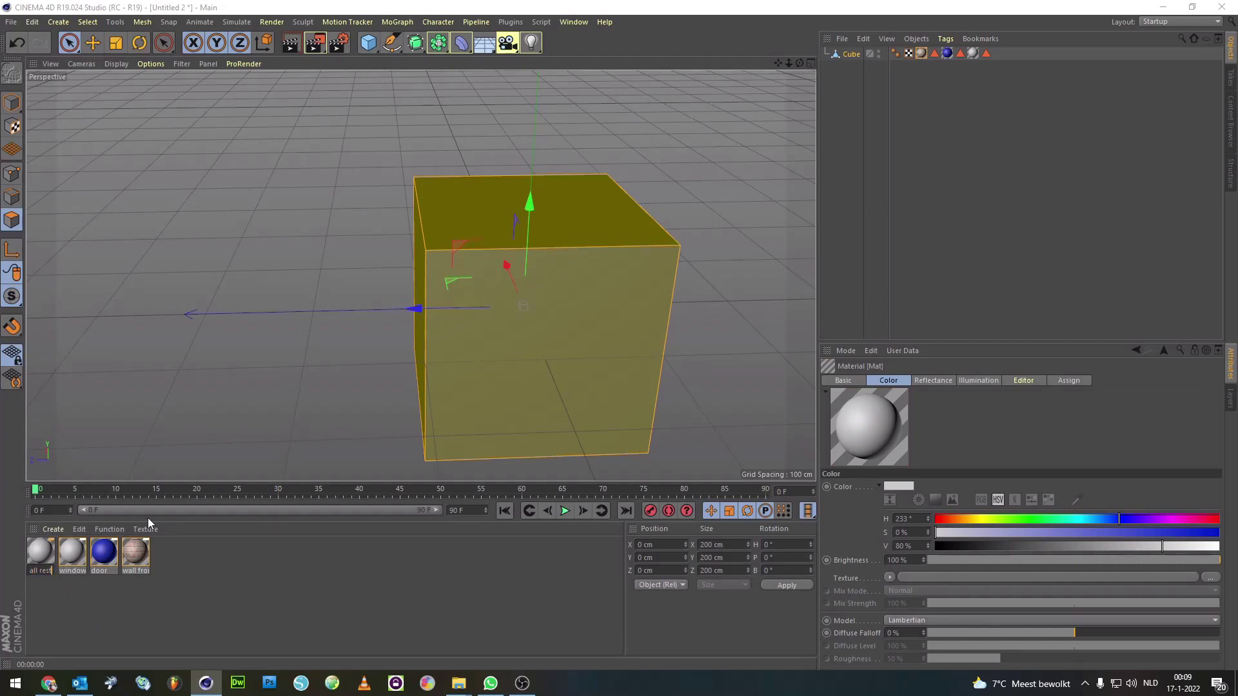
pyautogui.press('Return')
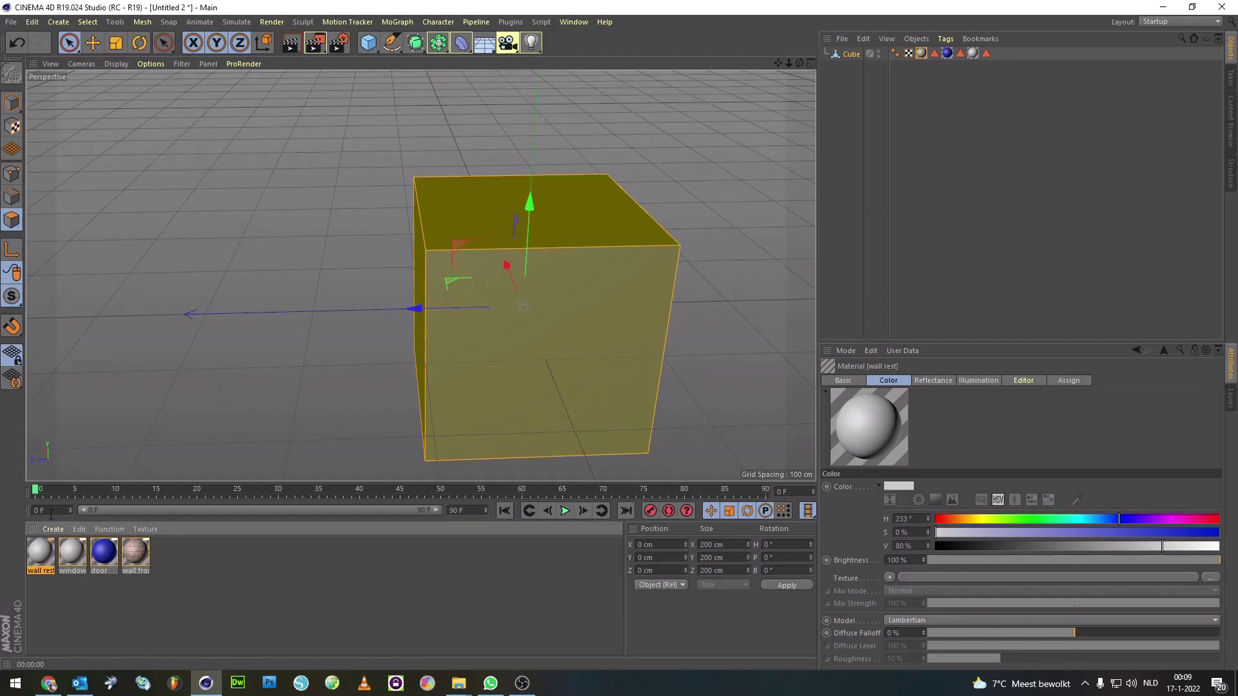
pyautogui.moveTo(40, 553); pyautogui.dragTo(545, 351)
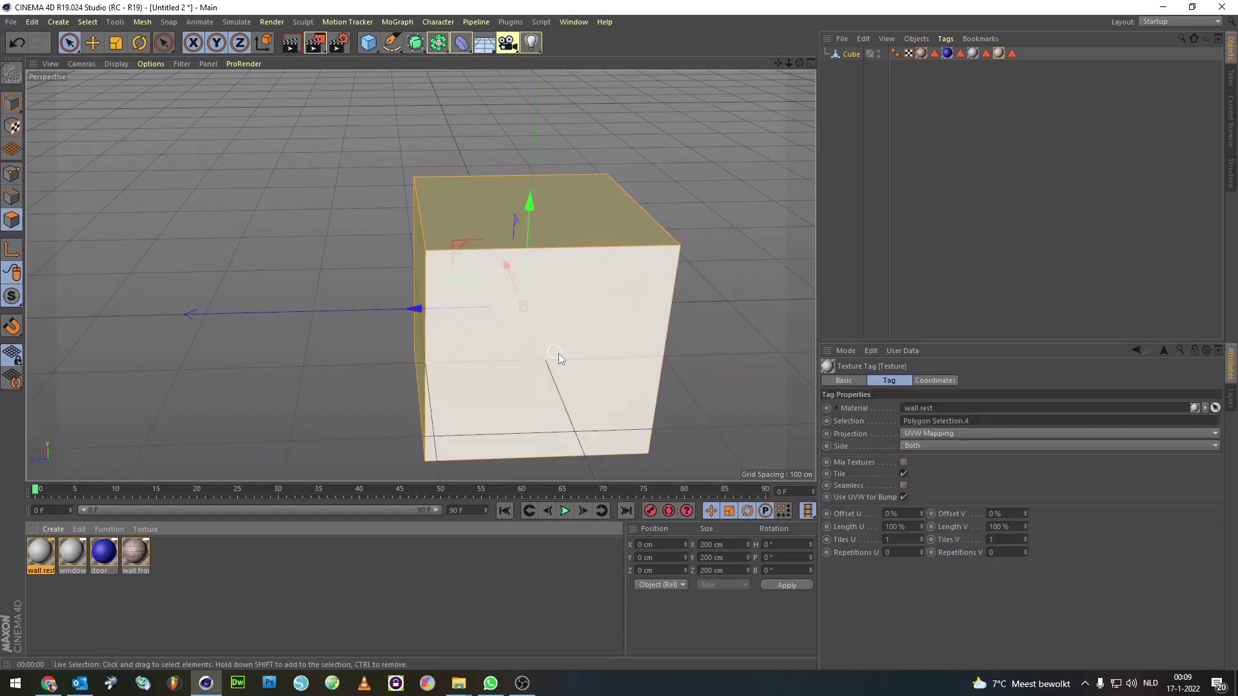
# - Colour the wall rest material red with hue 11° and saturation 82%
pyautogui.click(38, 551)
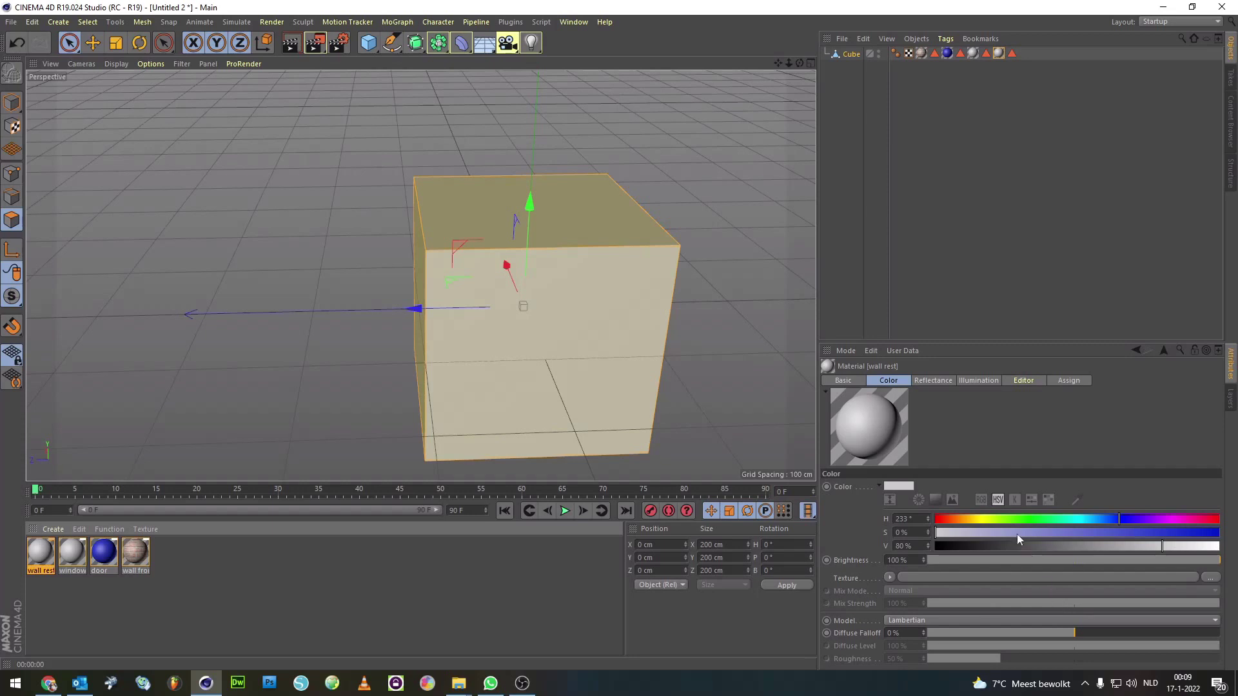
pyautogui.click(944, 520)
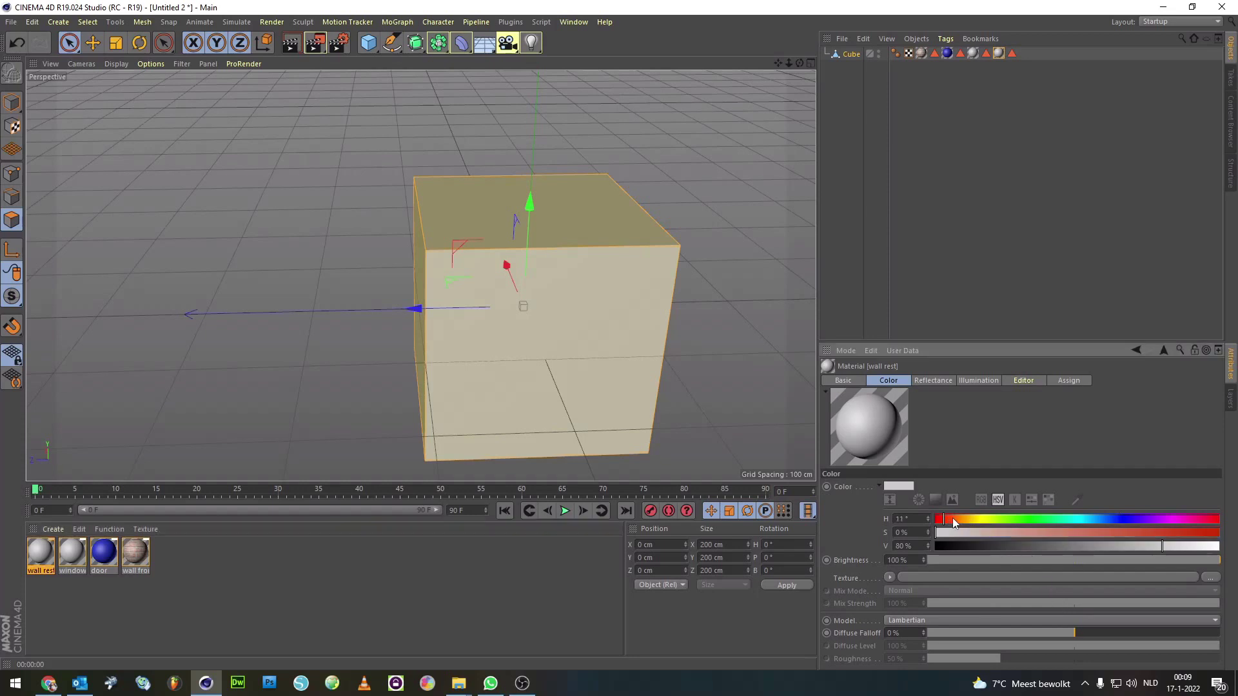
pyautogui.click(1151, 534)
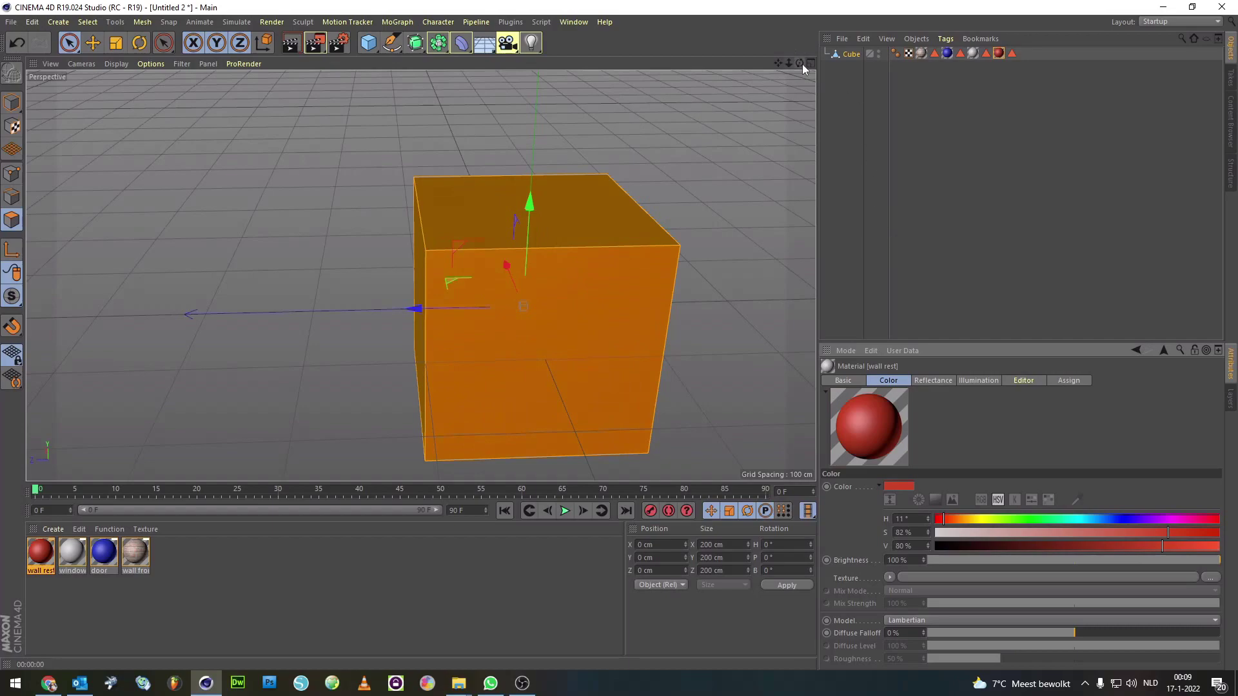
pyautogui.moveTo(800, 63); pyautogui.dragTo(420, 276)
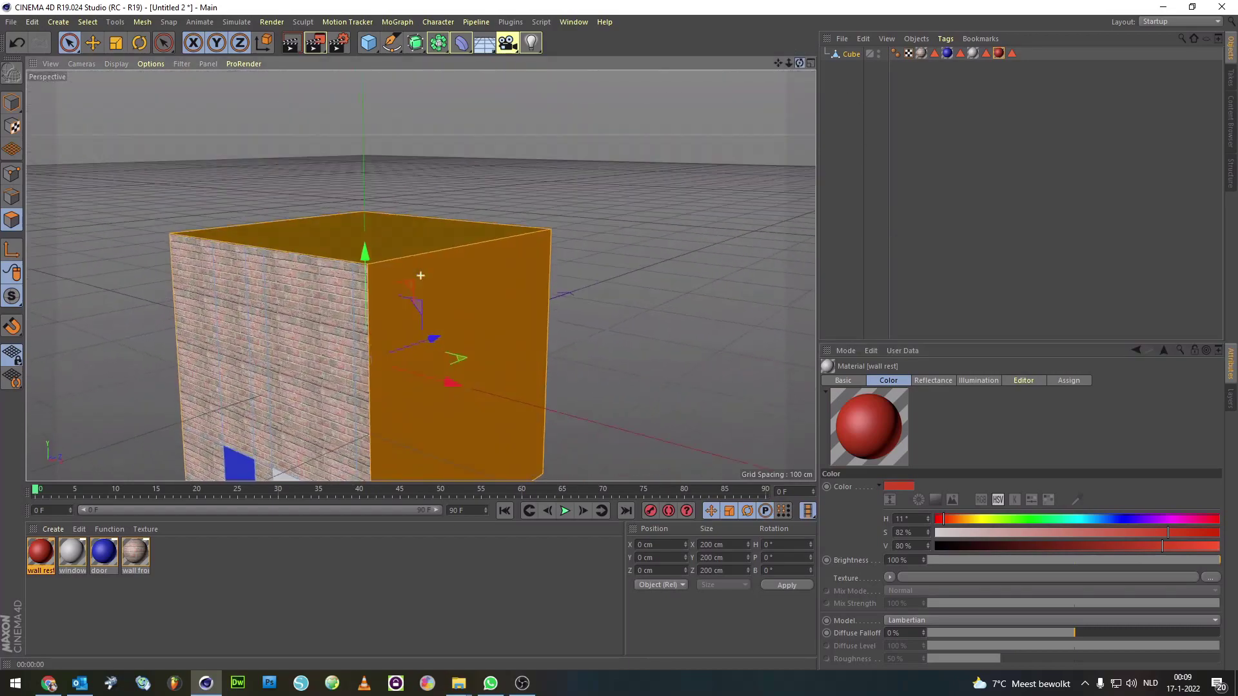
# - Orbit to an angled view from above and render the house in the viewport
pyautogui.moveTo(421, 276)
pyautogui.mouseDown()
pyautogui.moveTo(799, 65)
pyautogui.moveTo(779, 63)
pyautogui.moveTo(420, 275)
pyautogui.mouseUp()
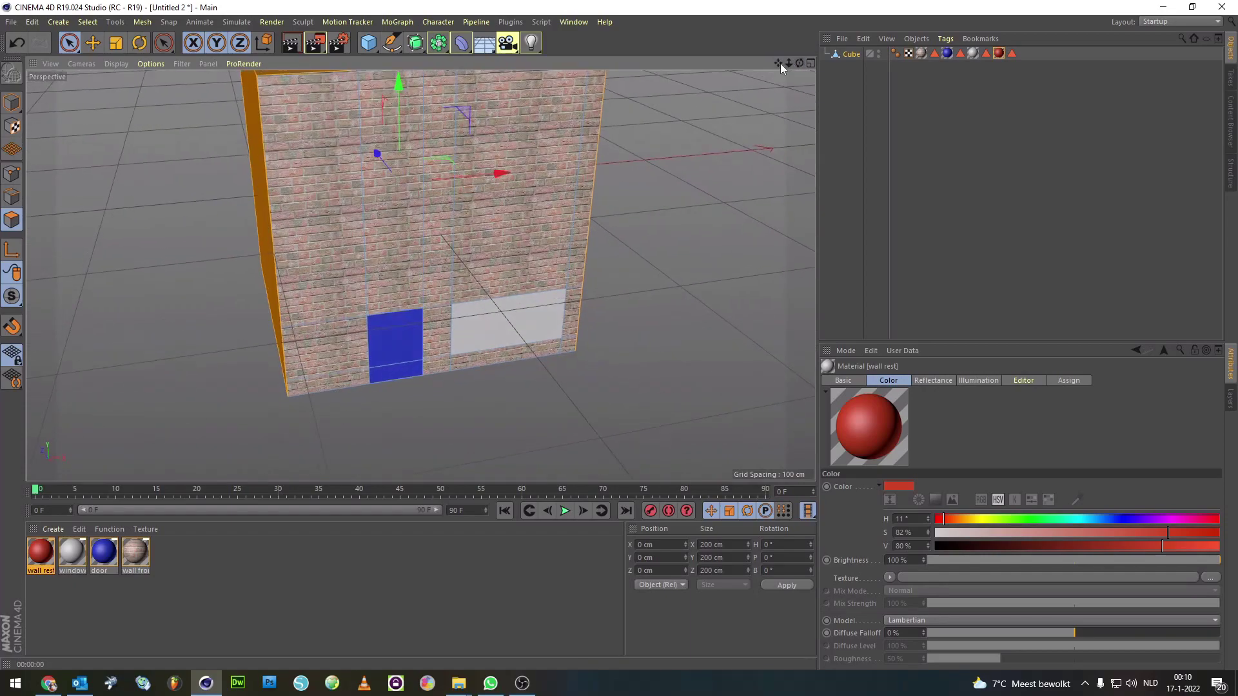
pyautogui.moveTo(779, 63); pyautogui.dragTo(779, 77)
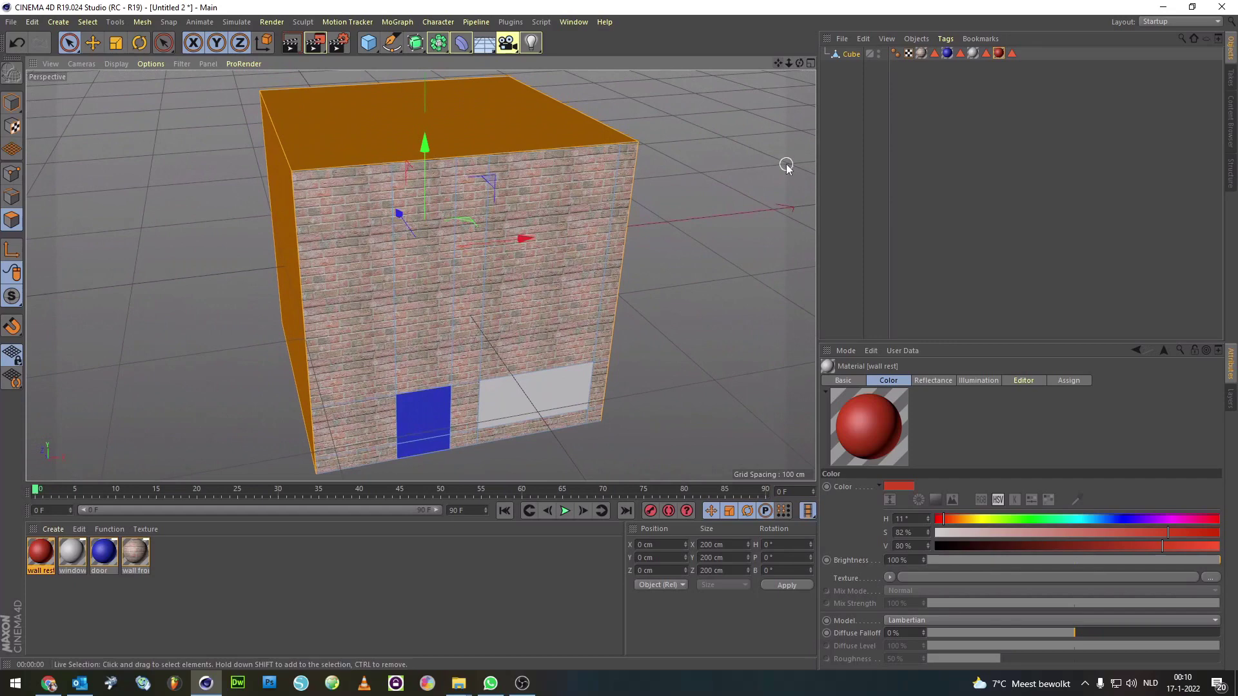
pyautogui.click(271, 22)
pyautogui.click(288, 42)
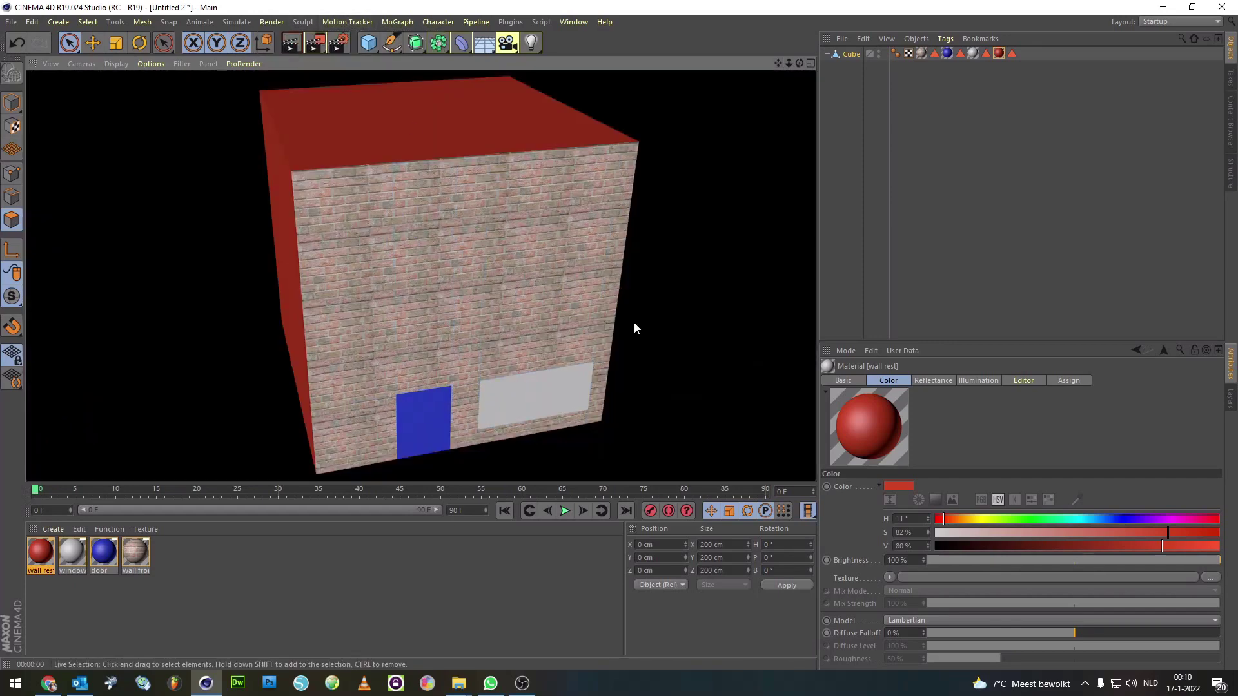